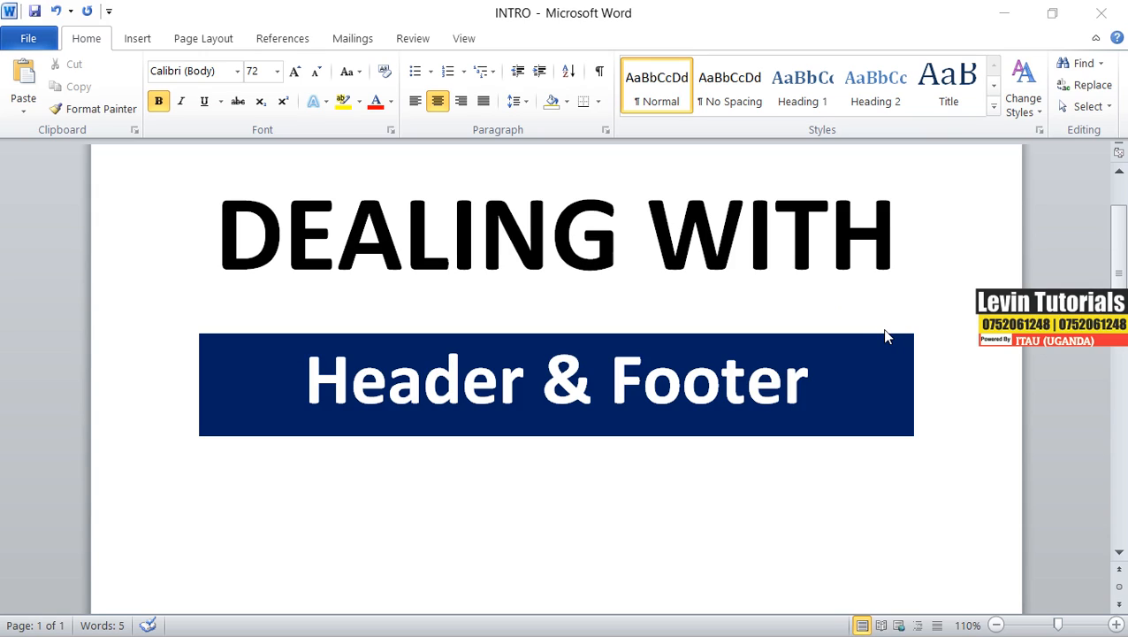
Create a new blank document and extend it to four pages by adding blank pages.
left_click(139, 38)
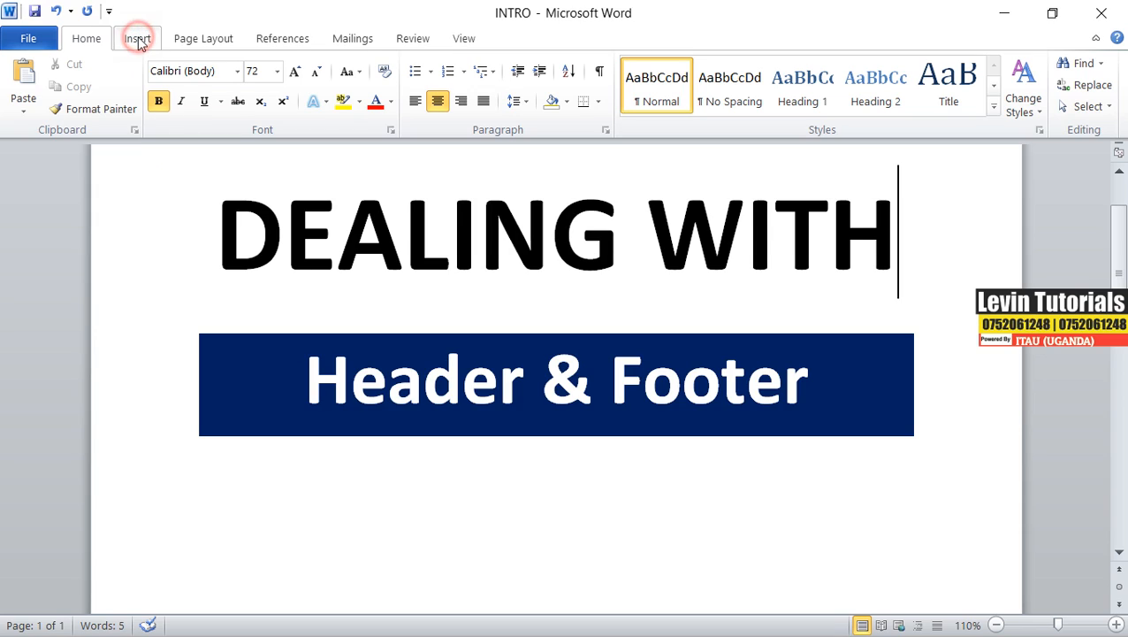
left_click(139, 39)
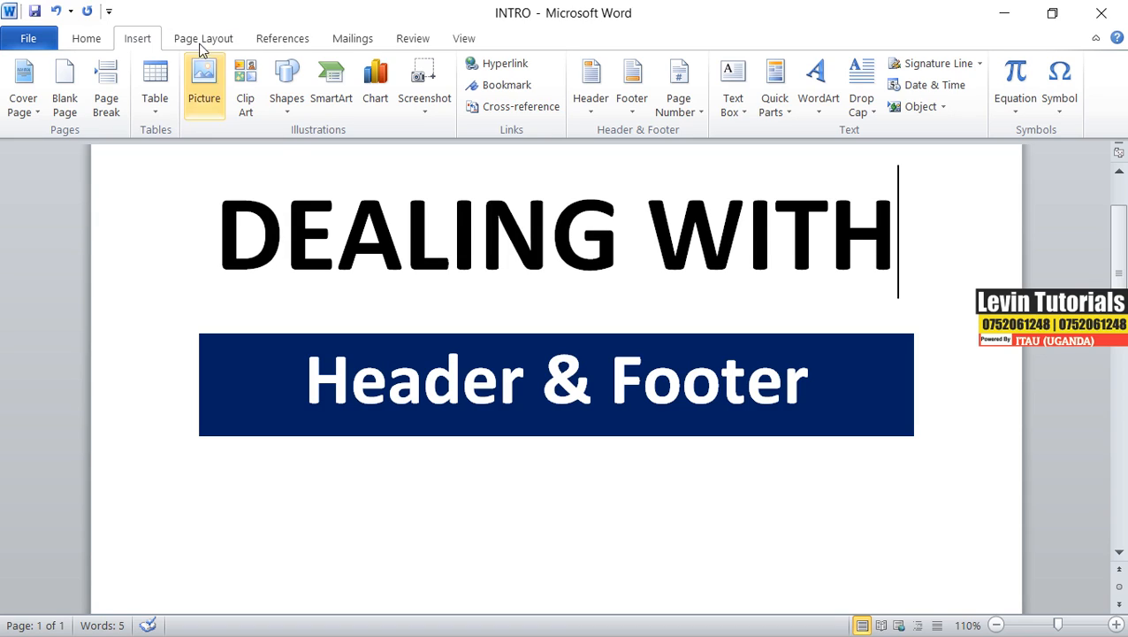
key("ctrl+n")
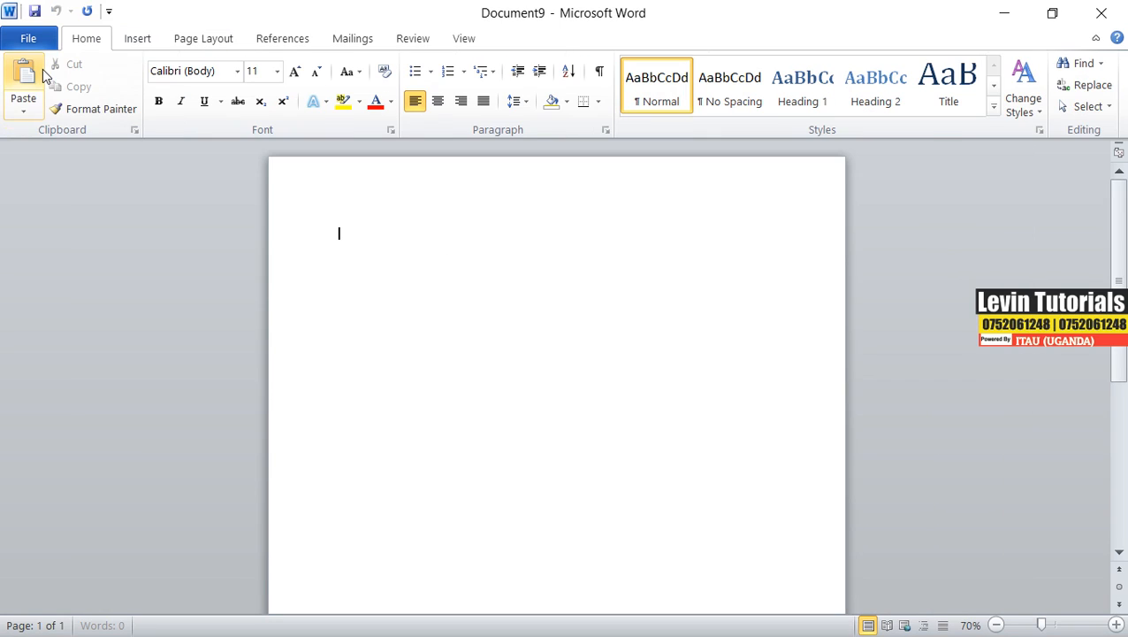
left_click(997, 625)
left_click(997, 626)
left_click(997, 625)
left_click(996, 625)
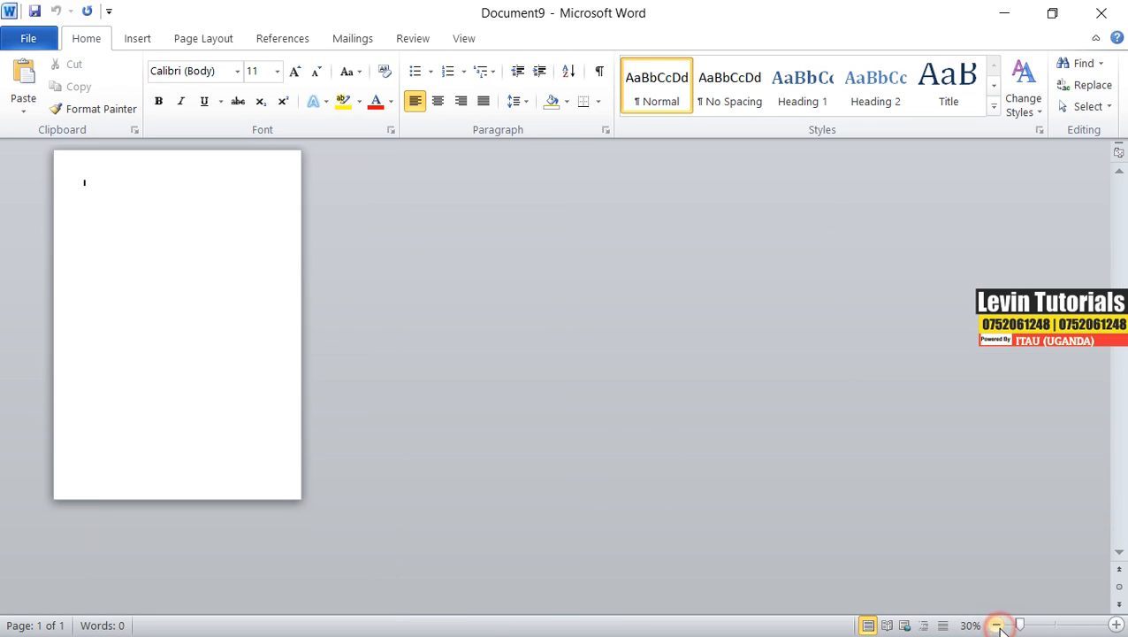
left_click(146, 39)
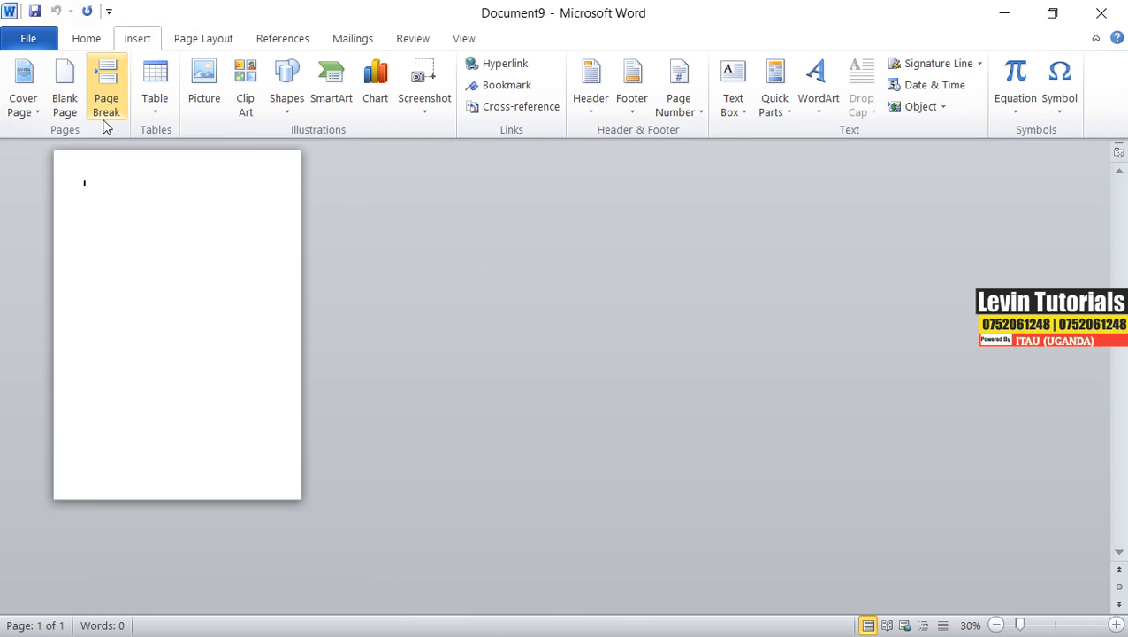
left_click(68, 104)
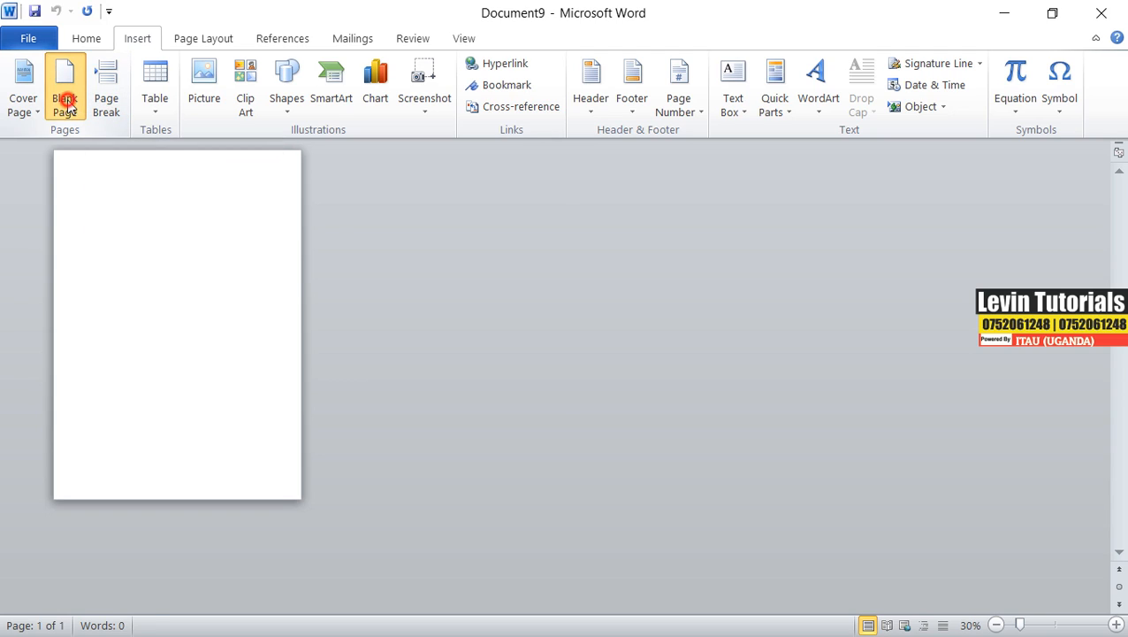
left_click(68, 104)
Insert the built-in Alphabet header with its document title placeholder.
double_click(148, 165)
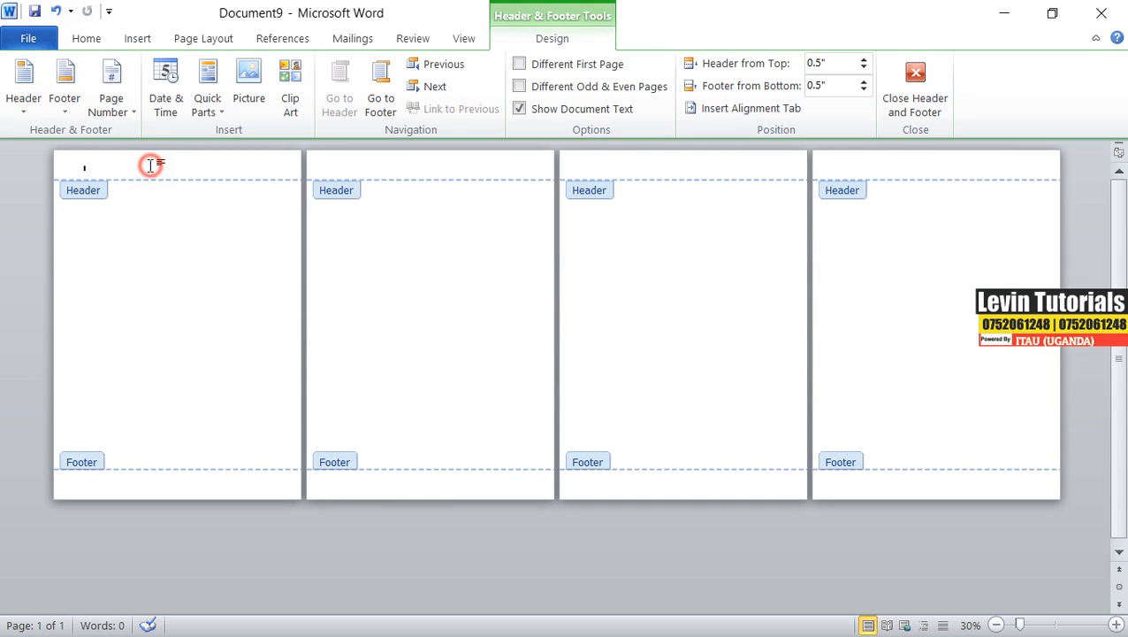
double_click(131, 284)
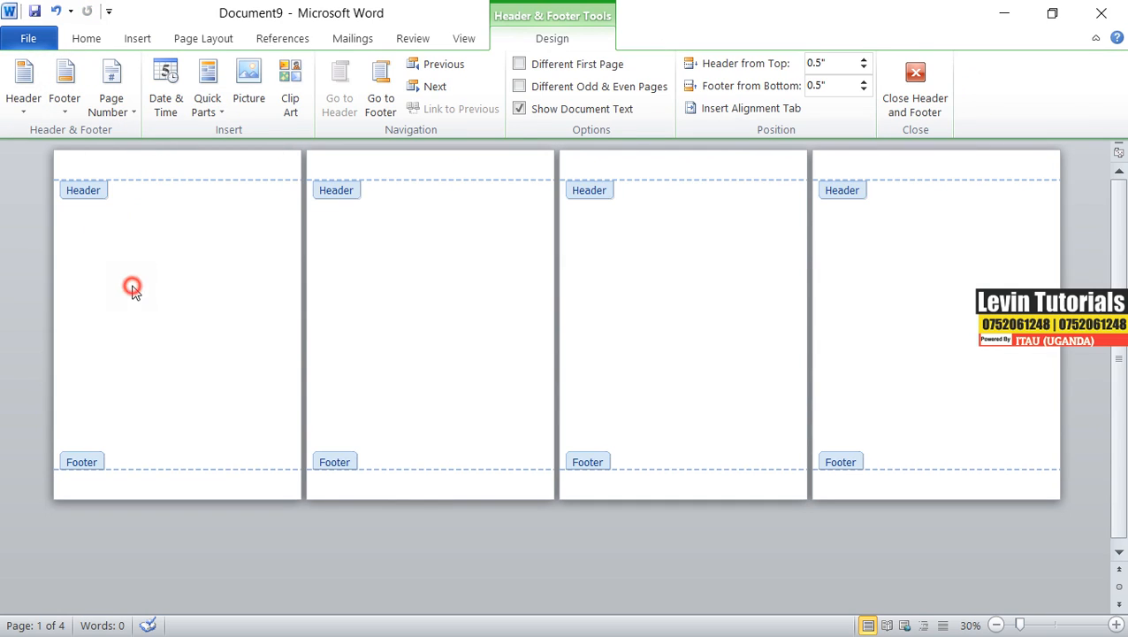
left_click(135, 43)
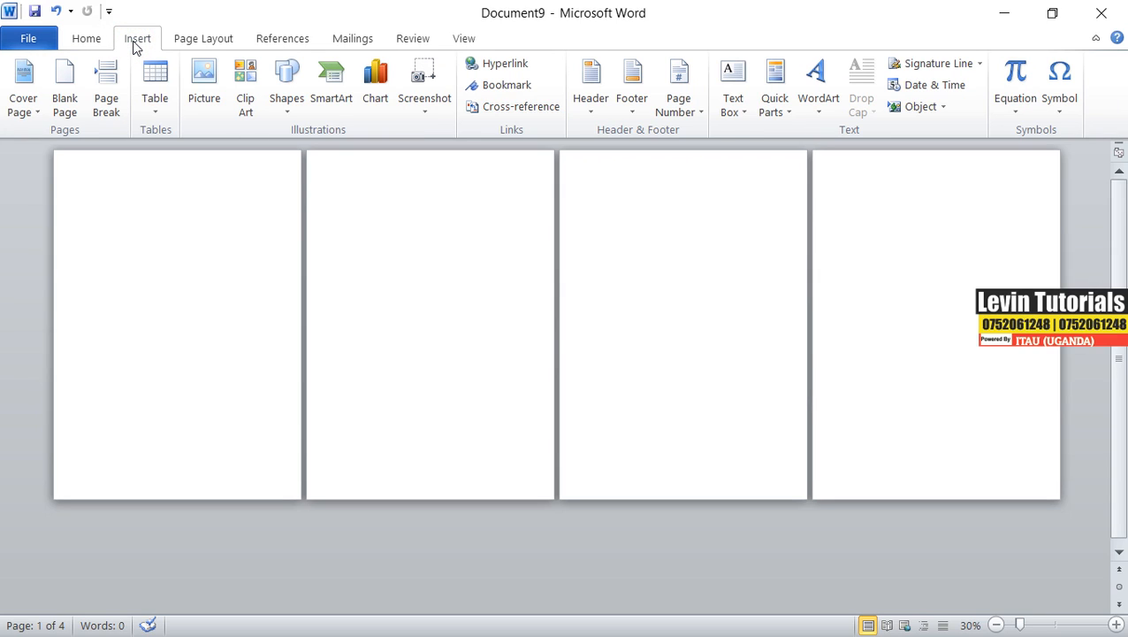
left_click(591, 112)
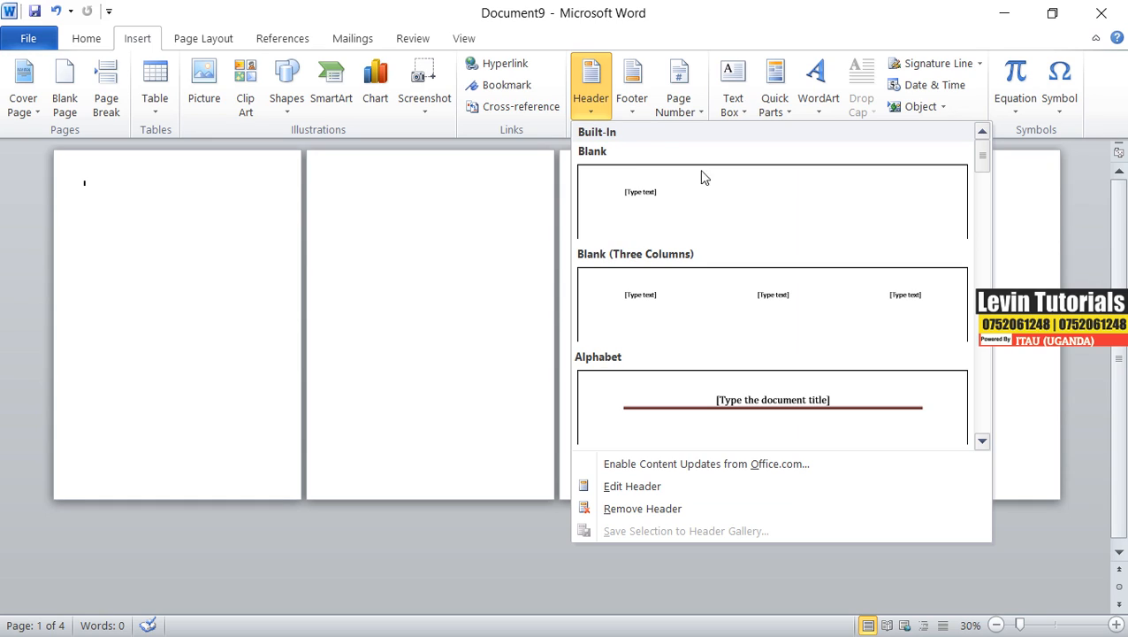
left_click(768, 414)
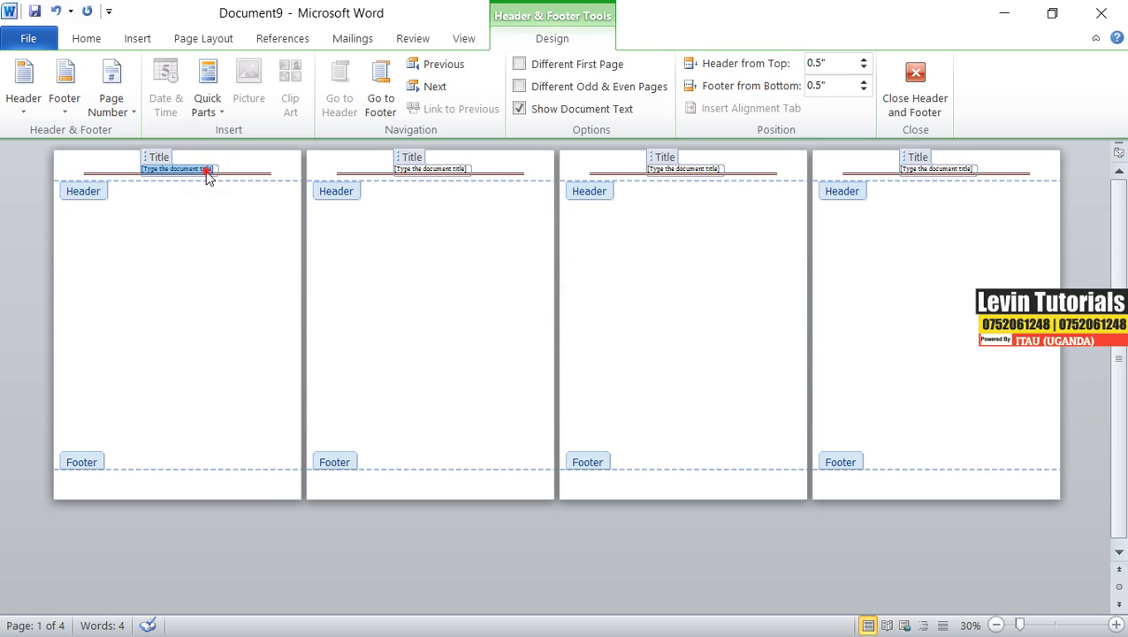
Replace the title placeholder in the header with "My own header" and check it on the other pages.
left_click(996, 625)
left_click(996, 625)
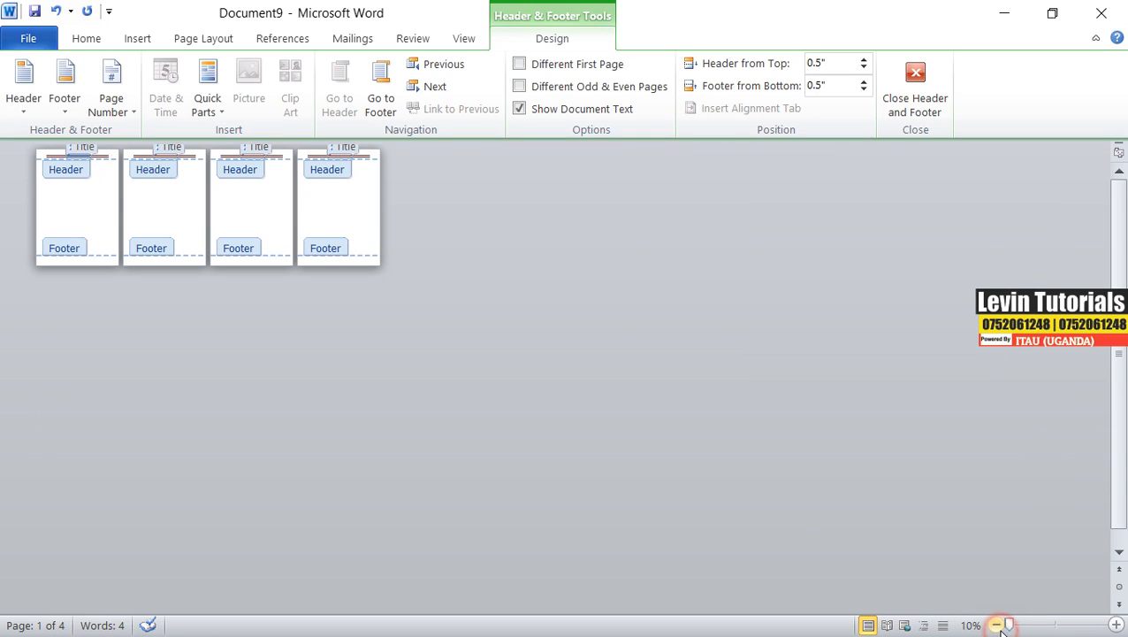
left_click(1117, 625)
left_click(1117, 626)
left_click(1117, 625)
left_click(1117, 625)
left_click(1117, 625)
left_click(368, 198)
left_click(378, 193)
left_click(378, 193)
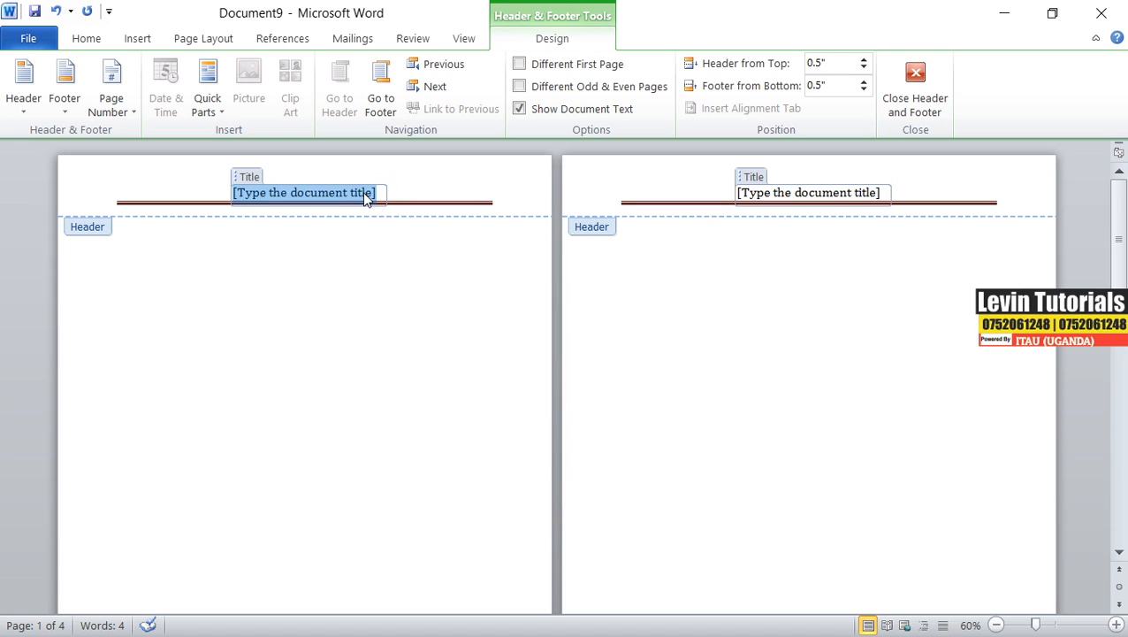
type("my own header")
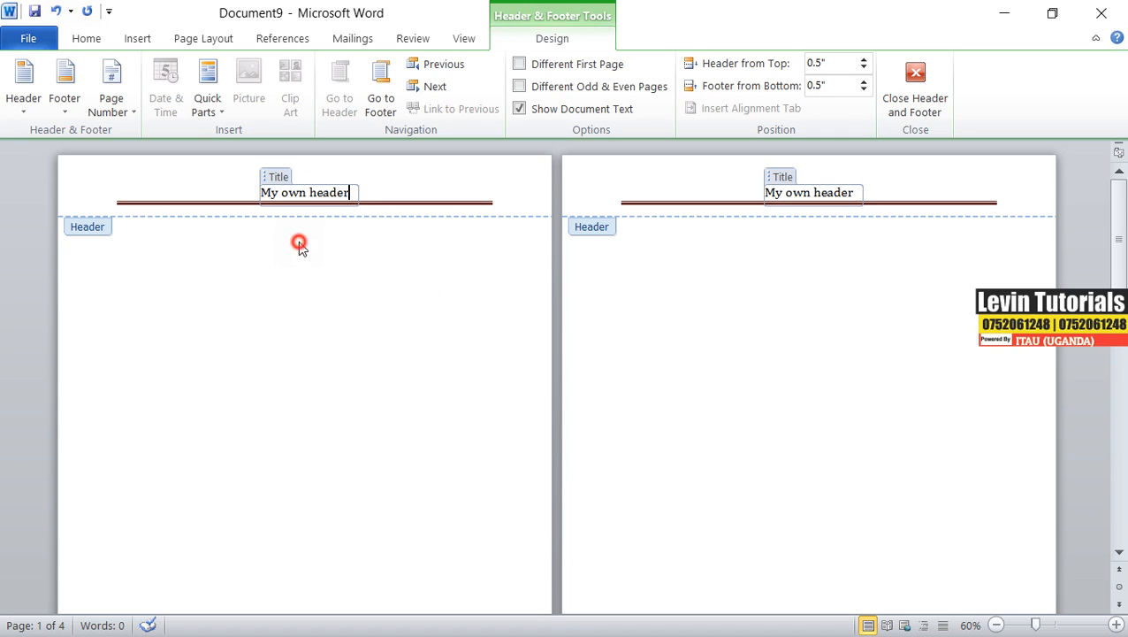
left_click(405, 174)
scroll(378, 256, "down", 3)
scroll(378, 256, "down", 5)
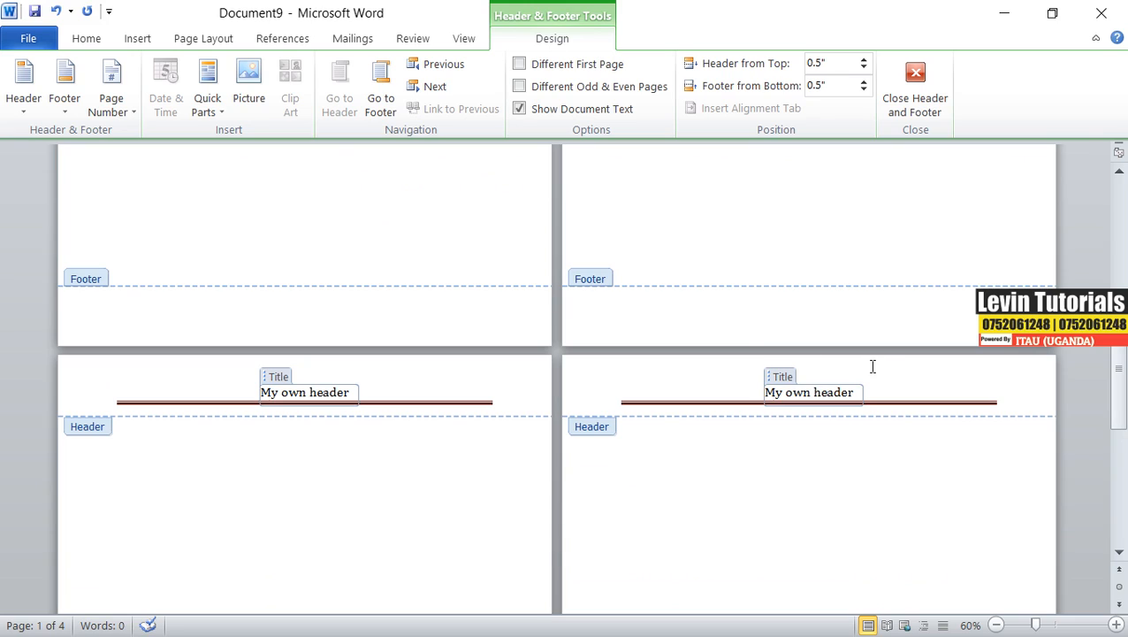
scroll(873, 366, "up", 8)
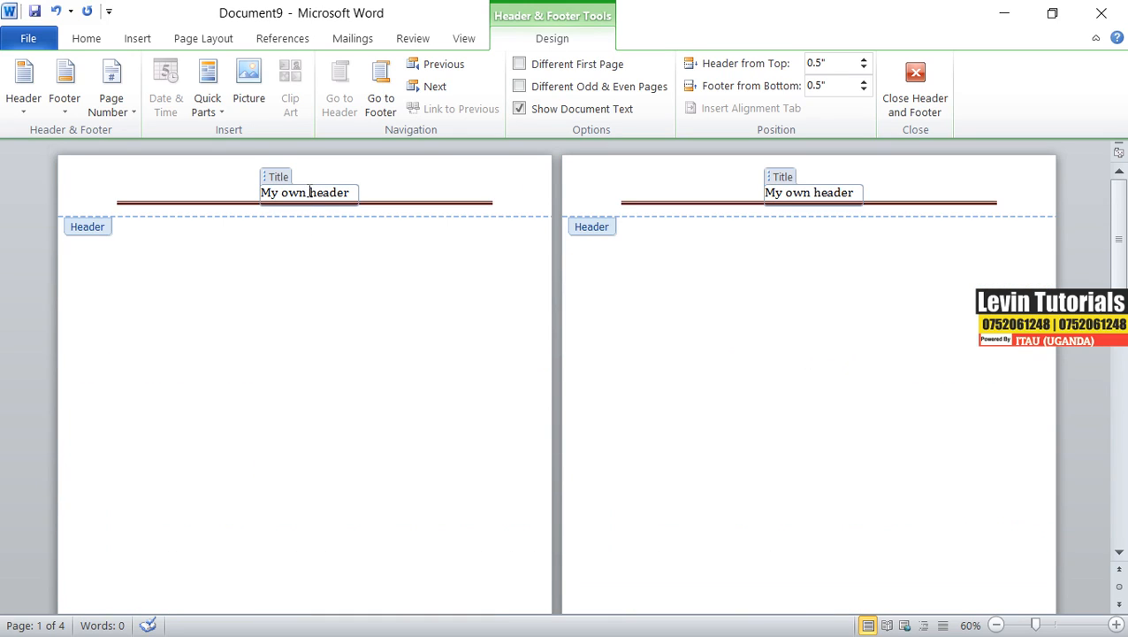
Switch to the footer and insert the date in the "Thursday, May 14, 2020" format, without automatic updating.
scroll(318, 265, "down", 5)
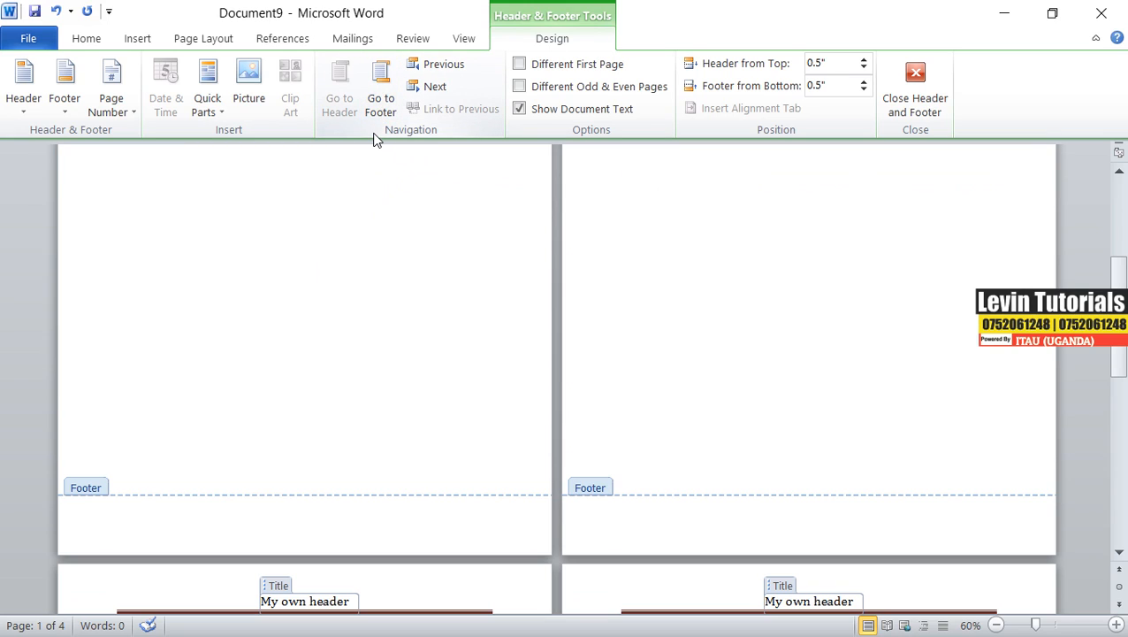
left_click(387, 103)
scroll(342, 410, "down", 3)
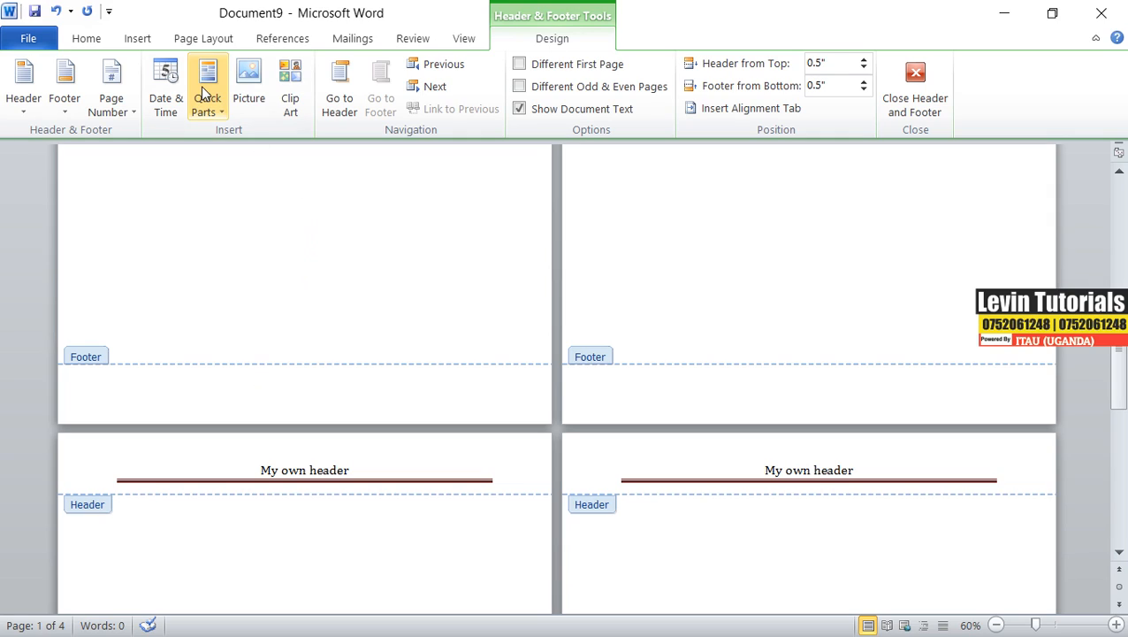
left_click(167, 114)
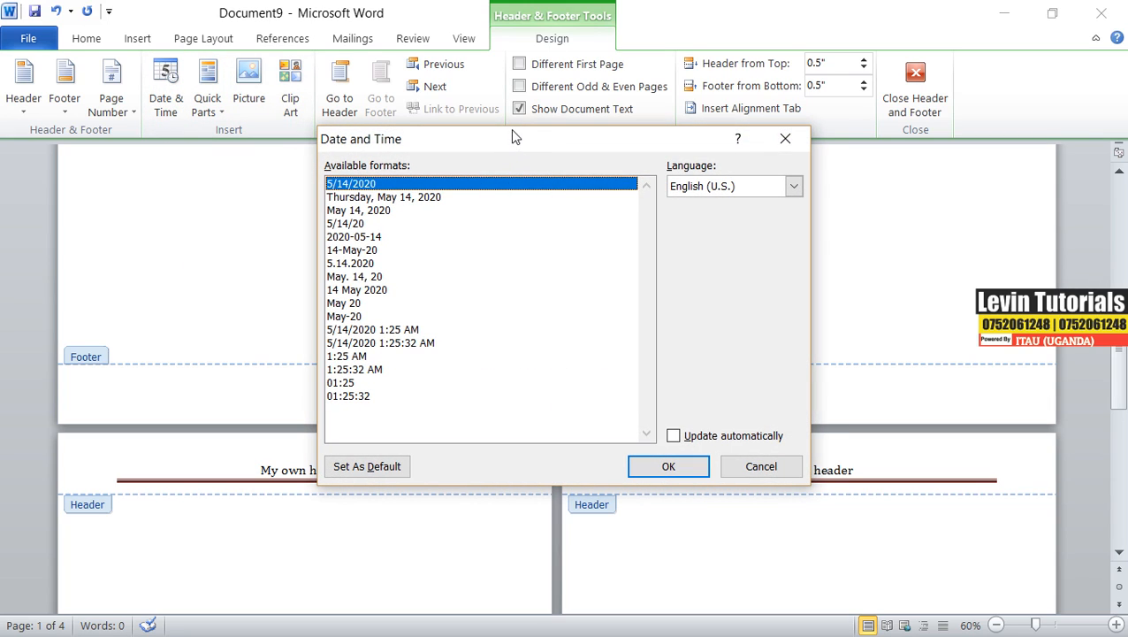
left_click_drag(513, 139, 515, 97)
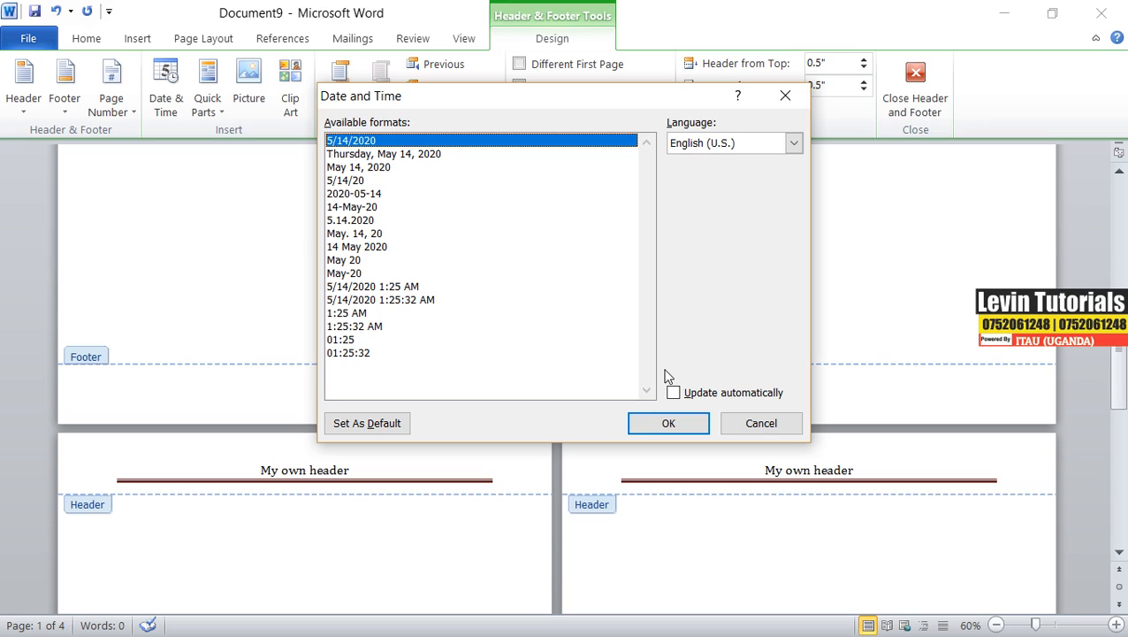
left_click(672, 394)
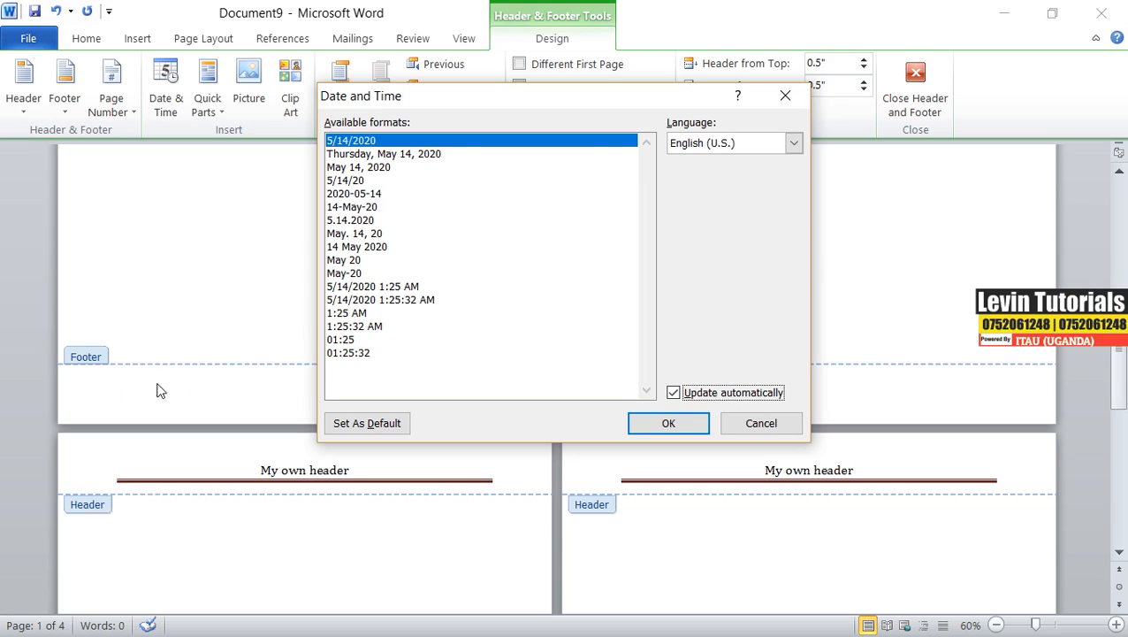
left_click(674, 394)
double_click(396, 154)
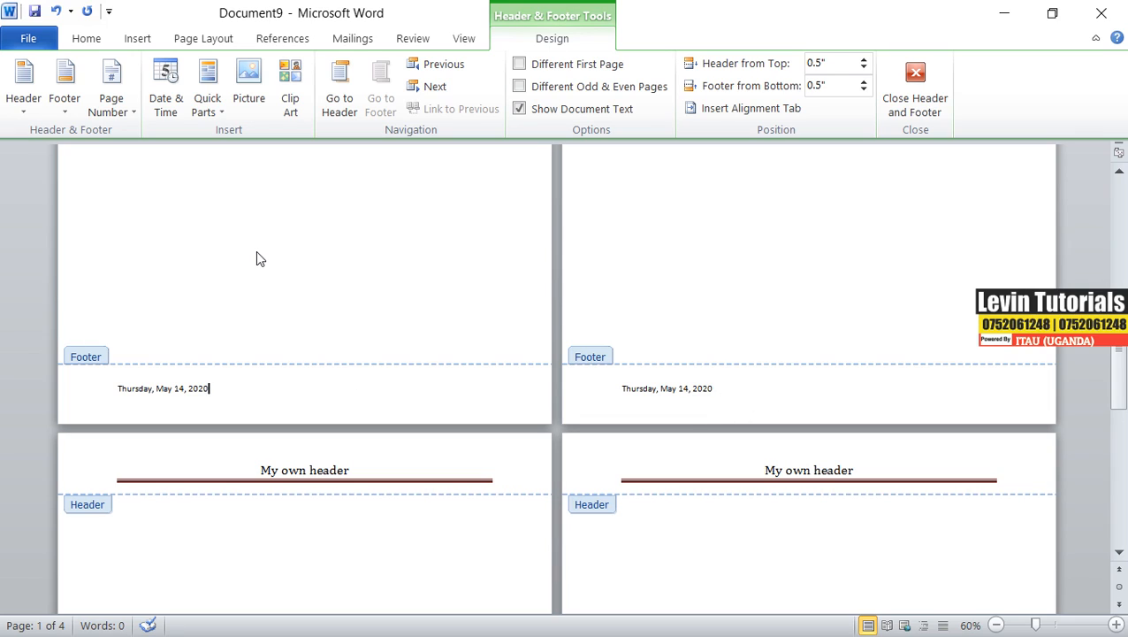
Insert right-aligned page numbers in the "Page X of Y" style with bold numbers at the bottom of the pages.
left_click(110, 108)
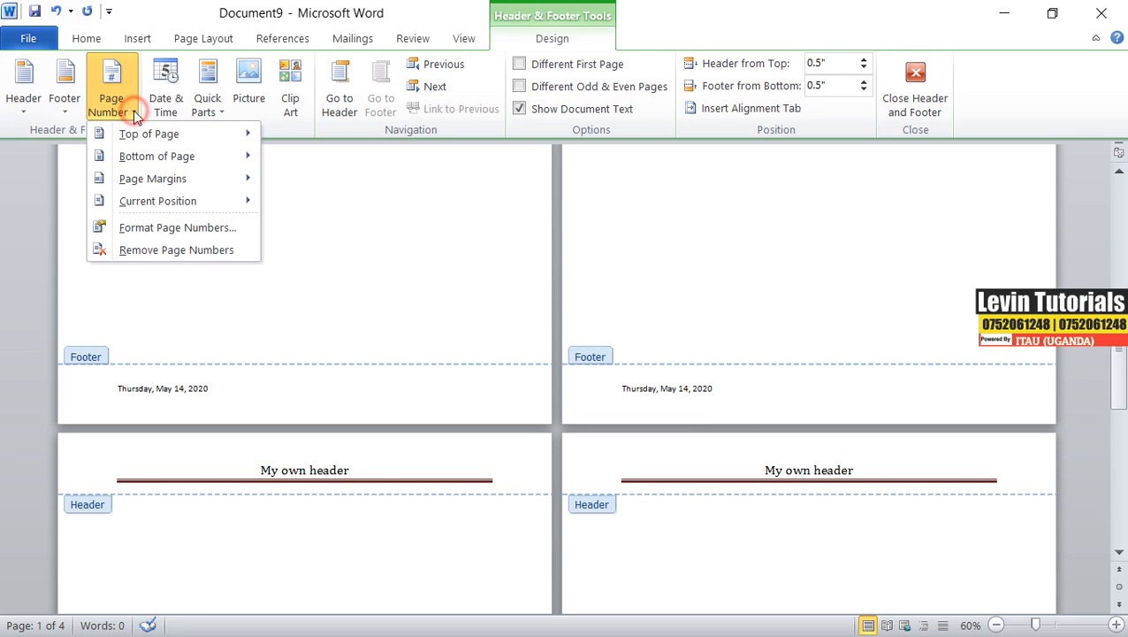
mouse_move(152, 135)
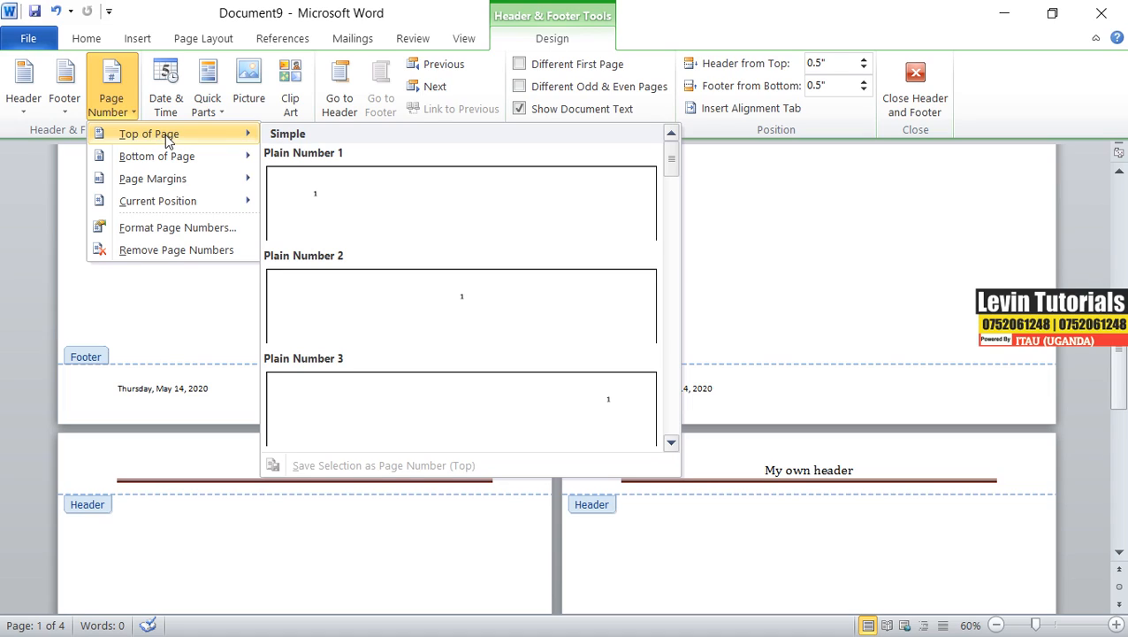
mouse_move(168, 162)
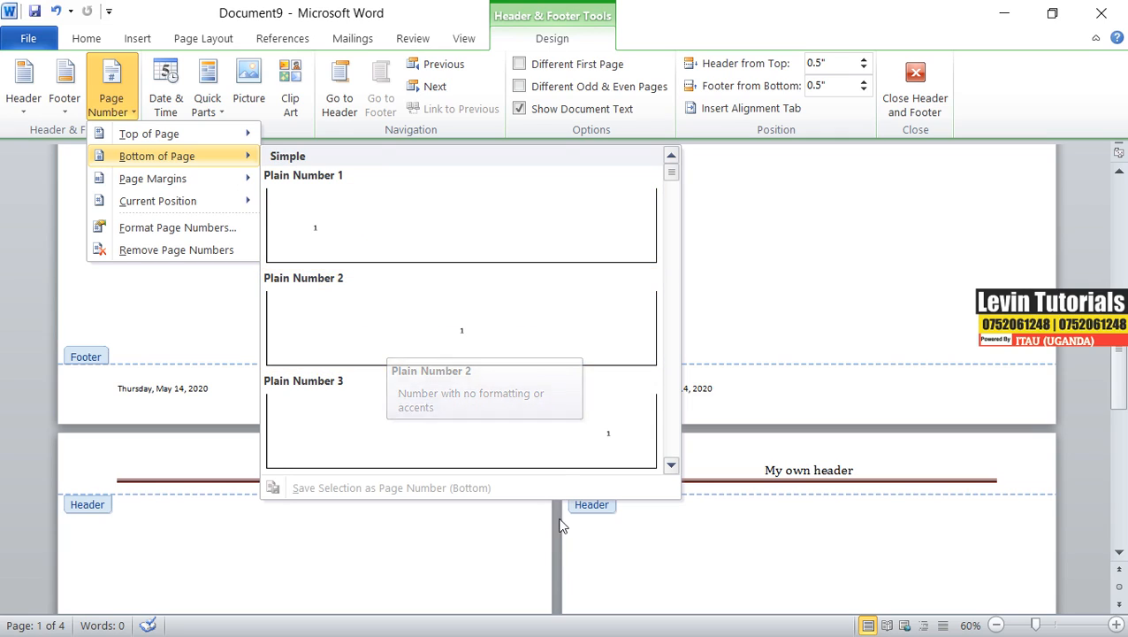
scroll(564, 471, "down", 5)
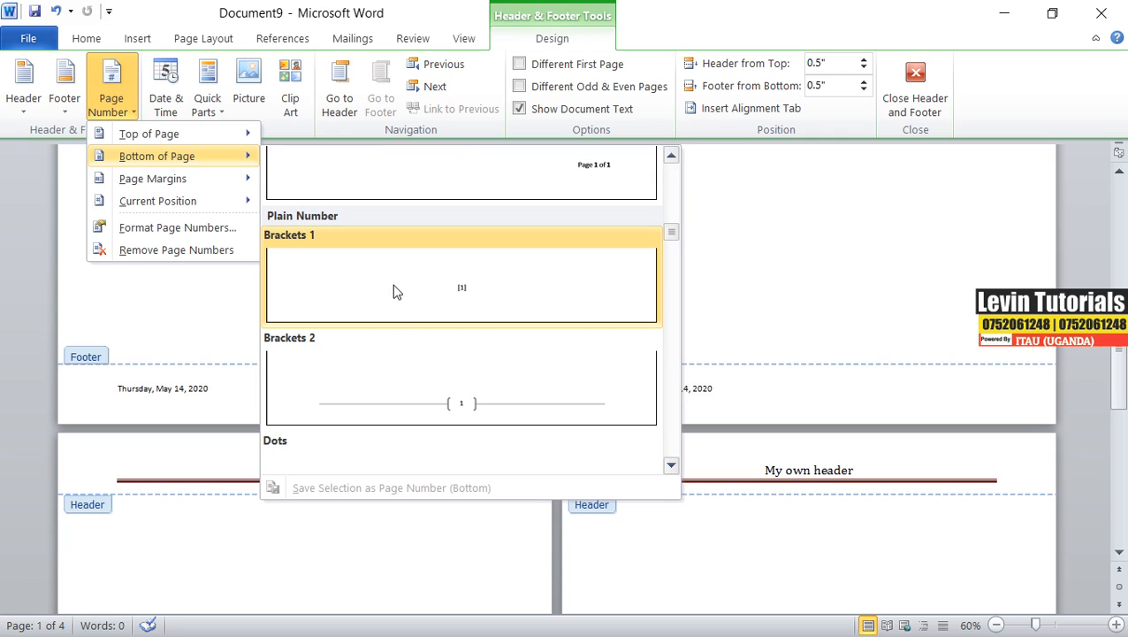
scroll(460, 352, "up", 2)
scroll(460, 351, "down", 2)
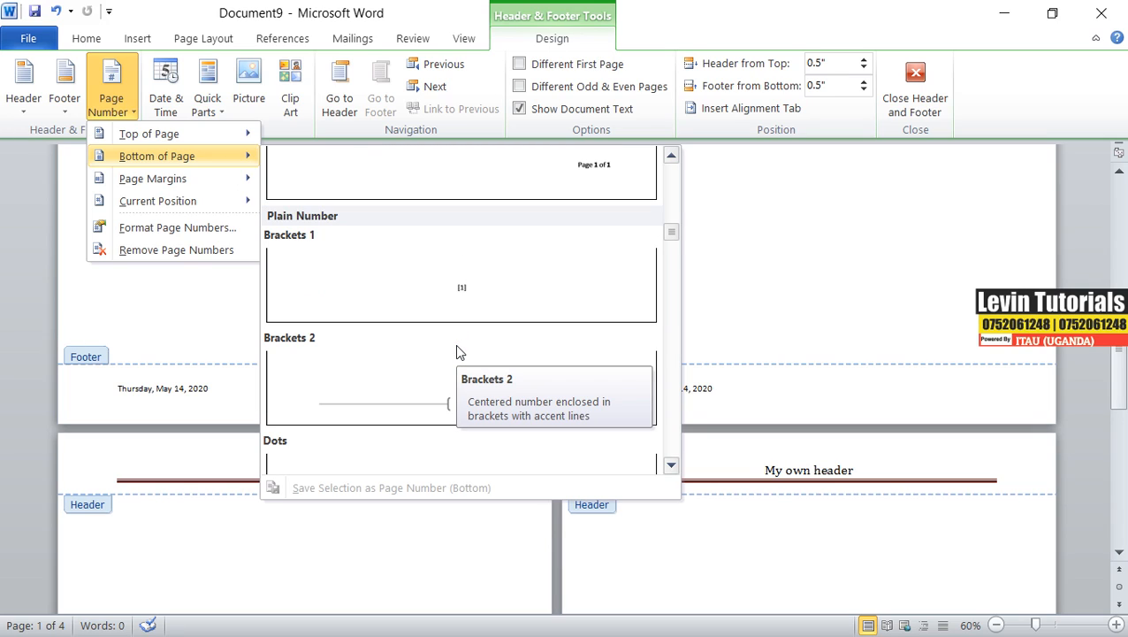
scroll(457, 352, "down", 5)
scroll(457, 352, "up", 5)
left_click(601, 160)
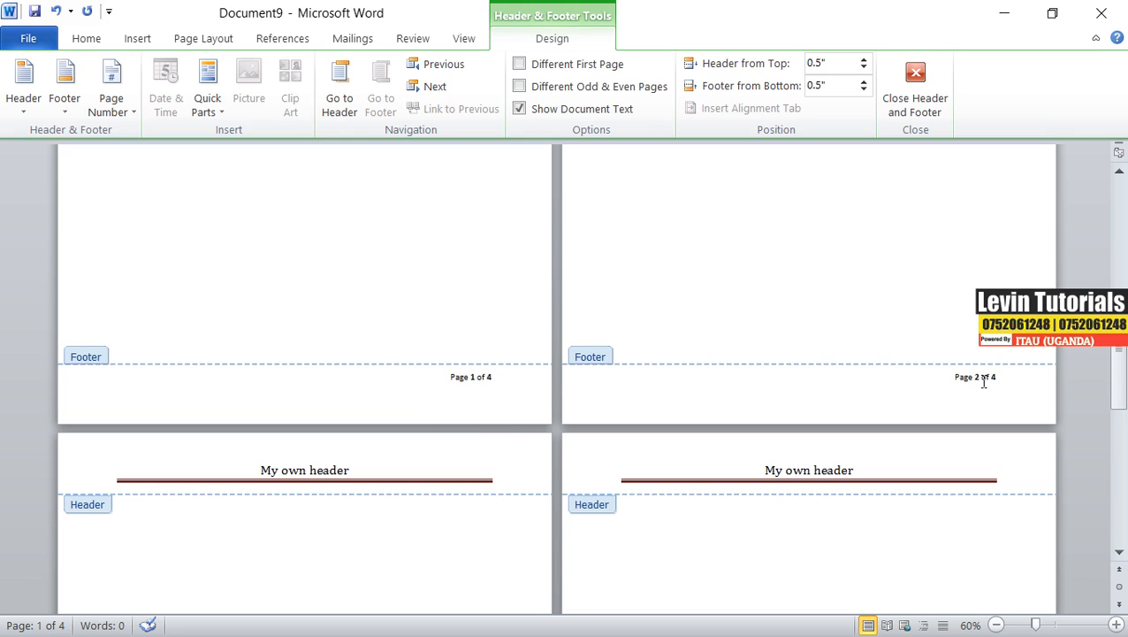
Insert the date in the "Thursday, May 14, 2020" format on the footer line below the page number.
scroll(389, 428, "down", 4)
scroll(389, 430, "up", 1)
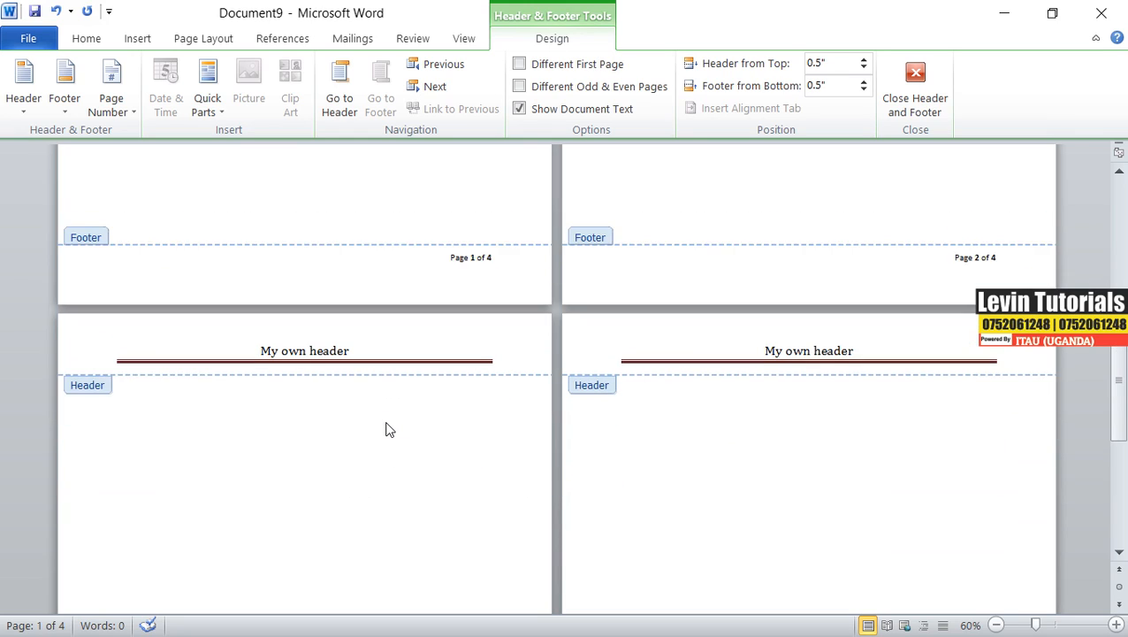
scroll(387, 429, "up", 1)
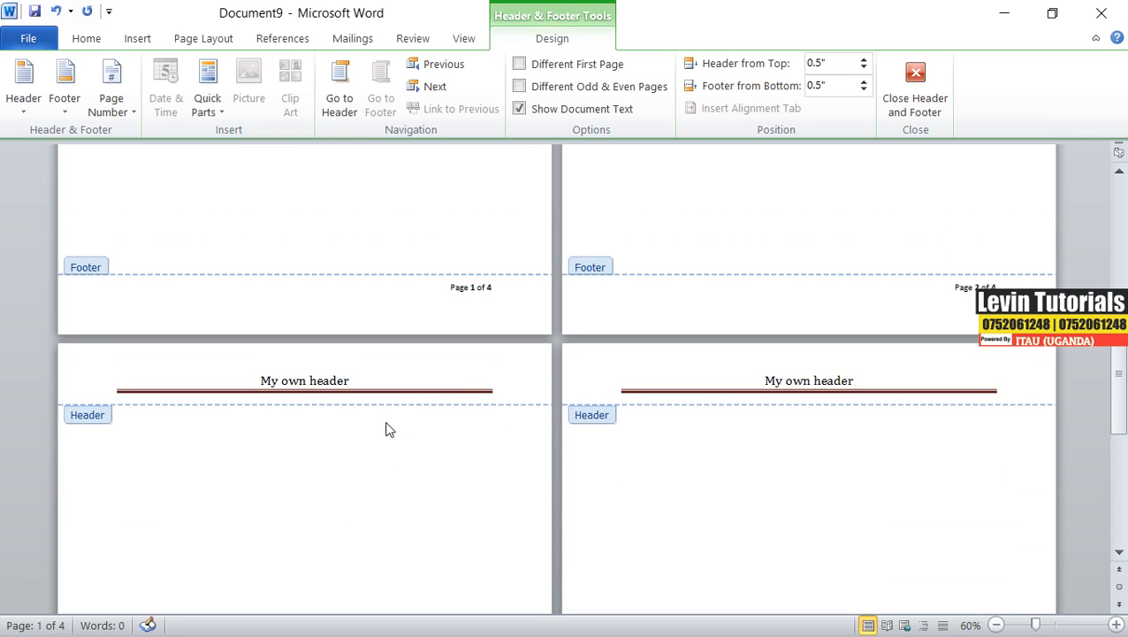
left_click(325, 306)
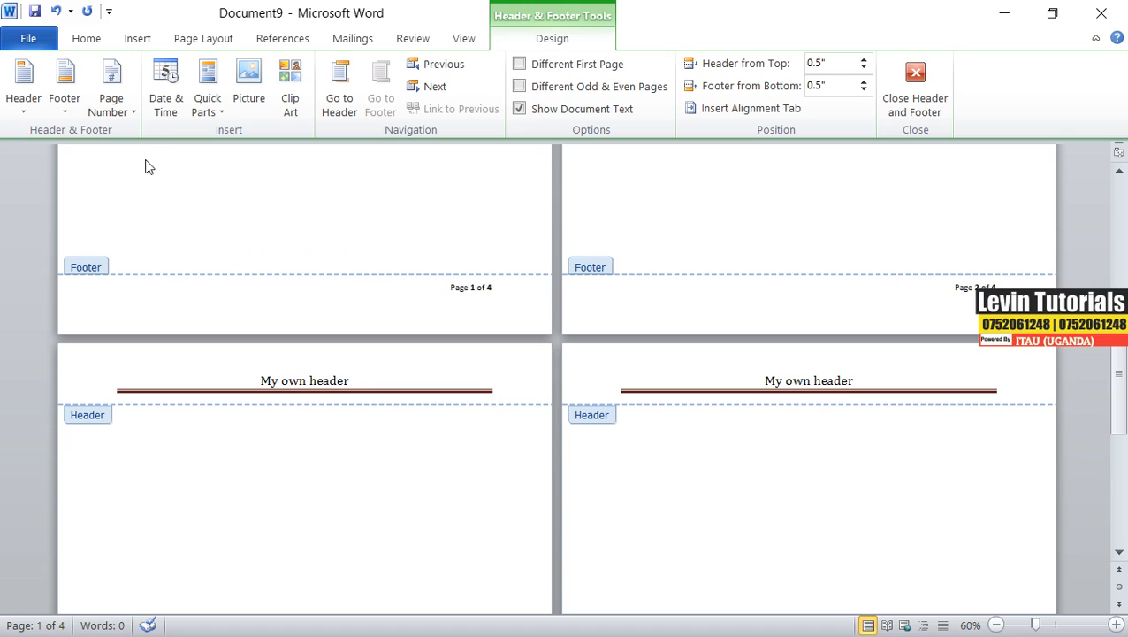
left_click(168, 112)
double_click(365, 152)
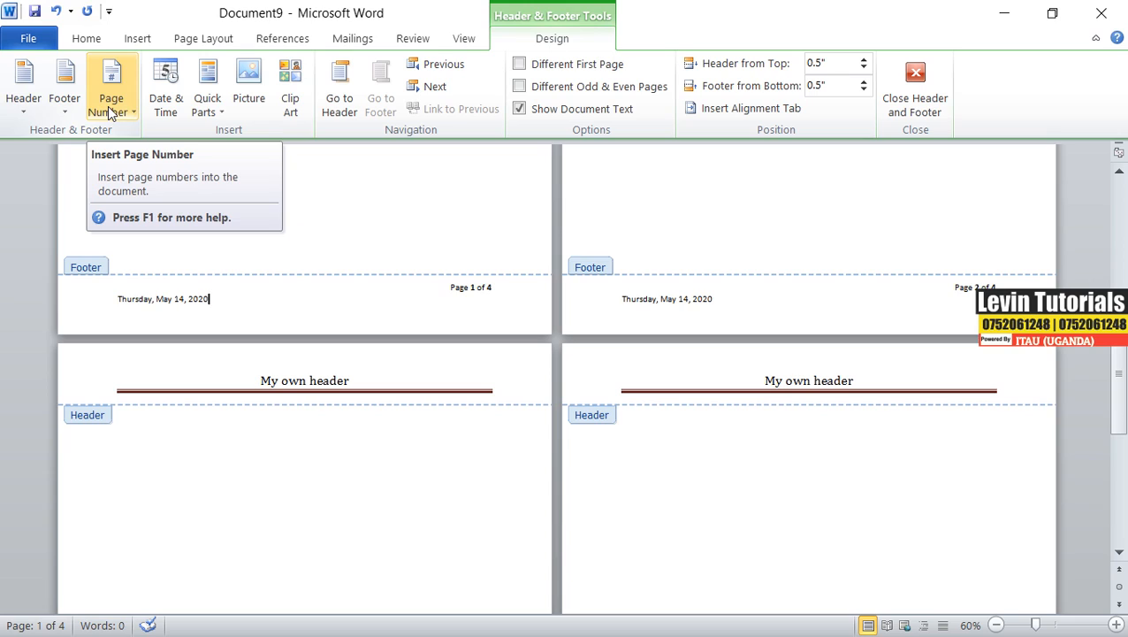
left_click(53, 104)
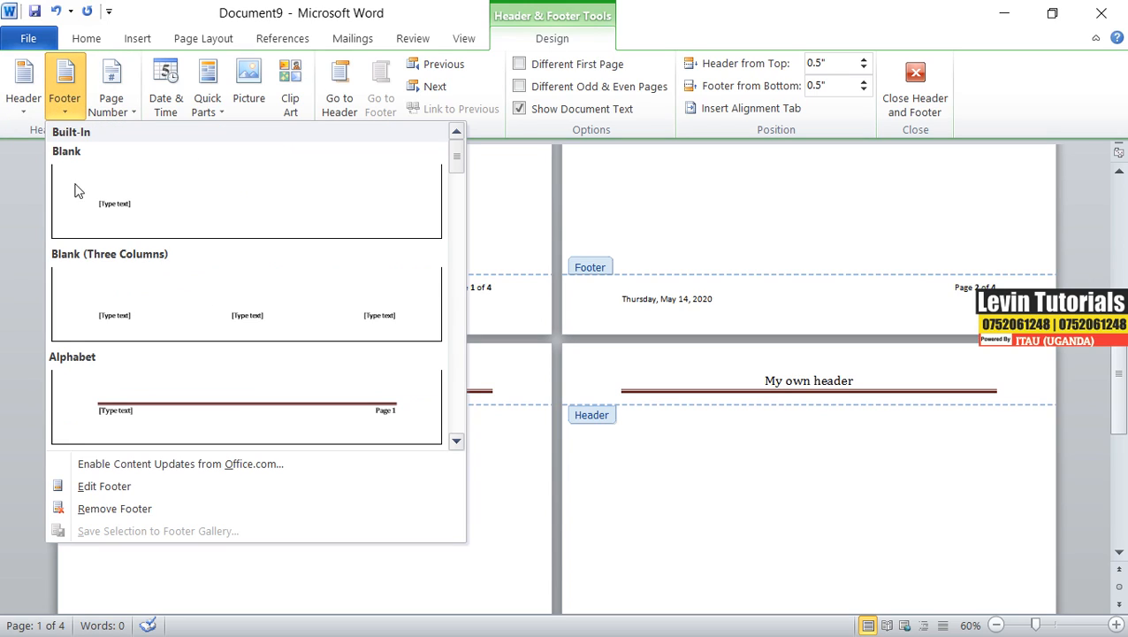
left_click(767, 19)
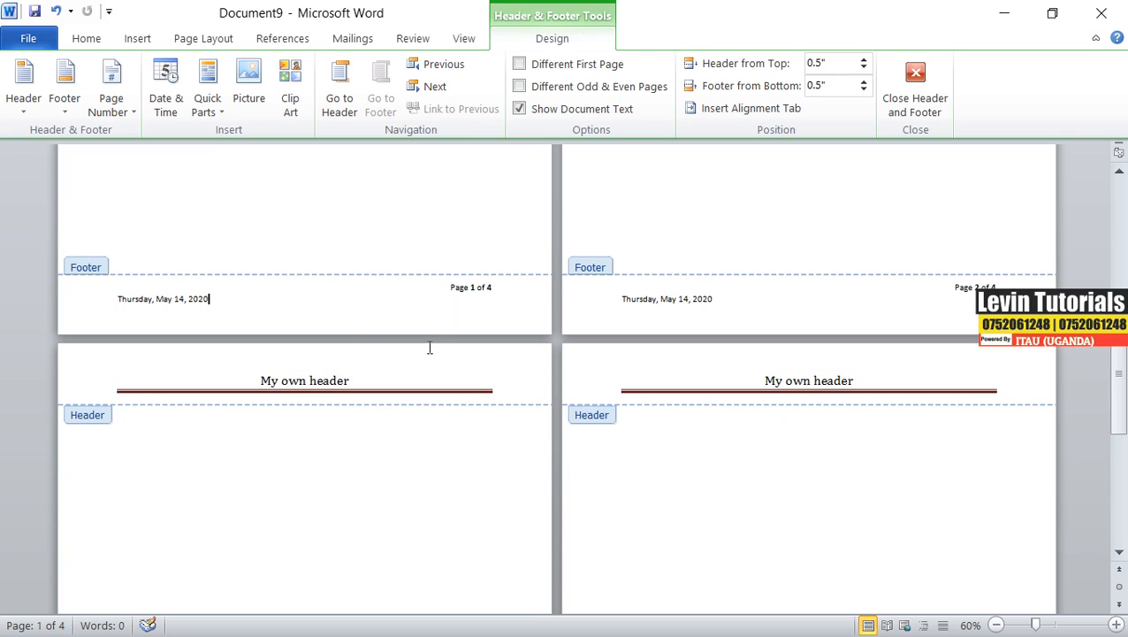
scroll(432, 340, "up", 8)
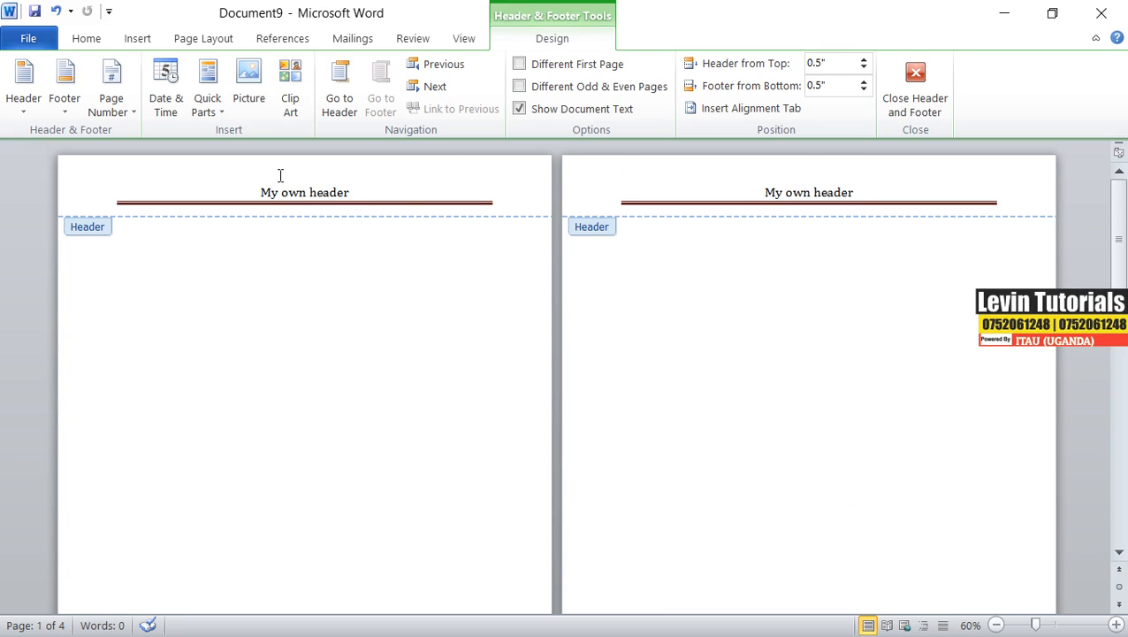
Create a new blank document.
left_click(273, 298)
left_click(311, 301)
key("ctrl+n")
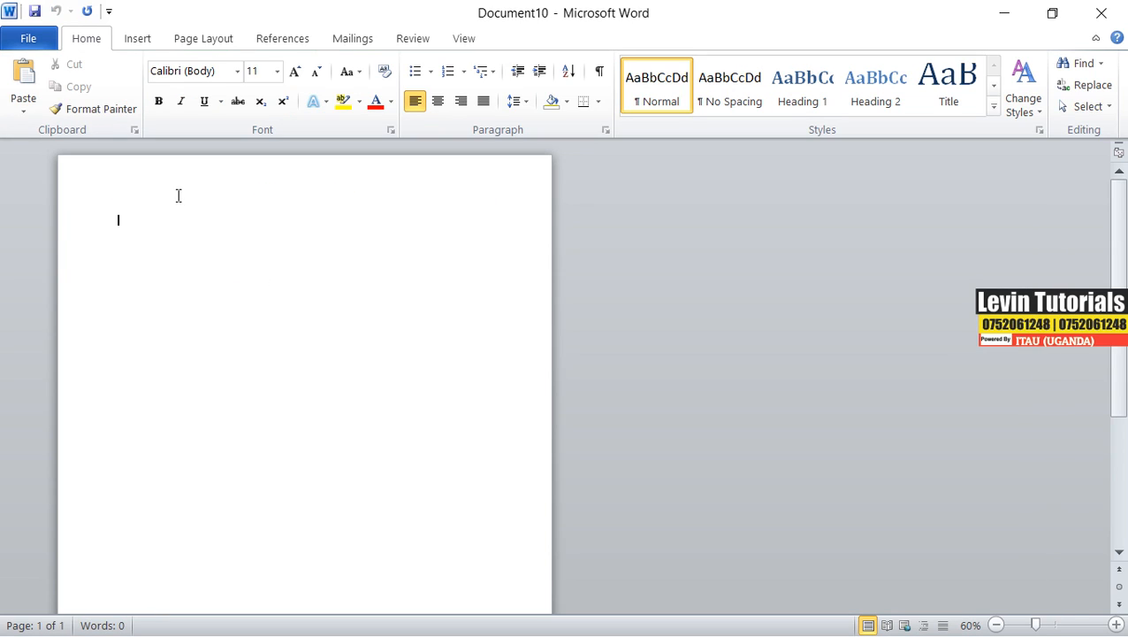
left_click(141, 382)
double_click(197, 173)
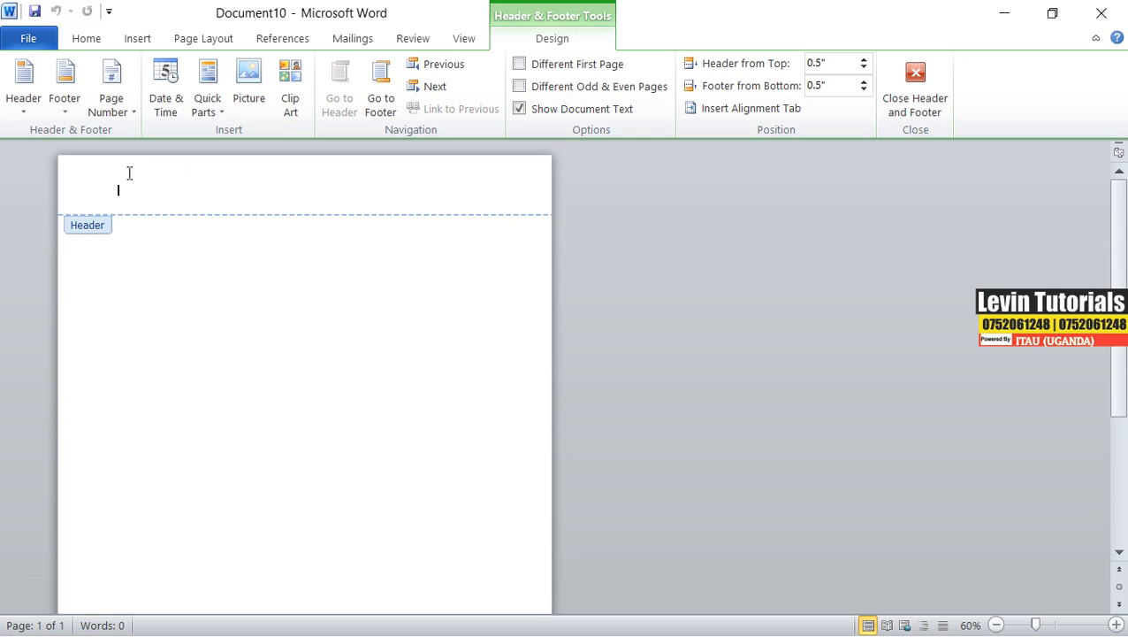
double_click(222, 292)
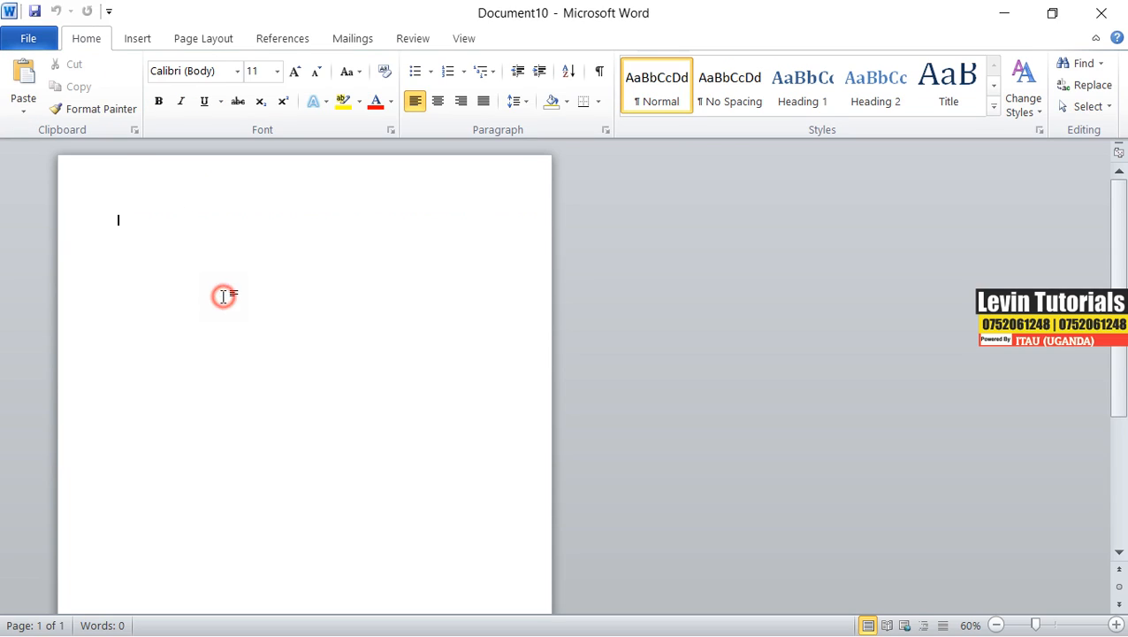
Open the footer for editing and insert the built-in "Austere (Odd Page)" footer design.
double_click(240, 587)
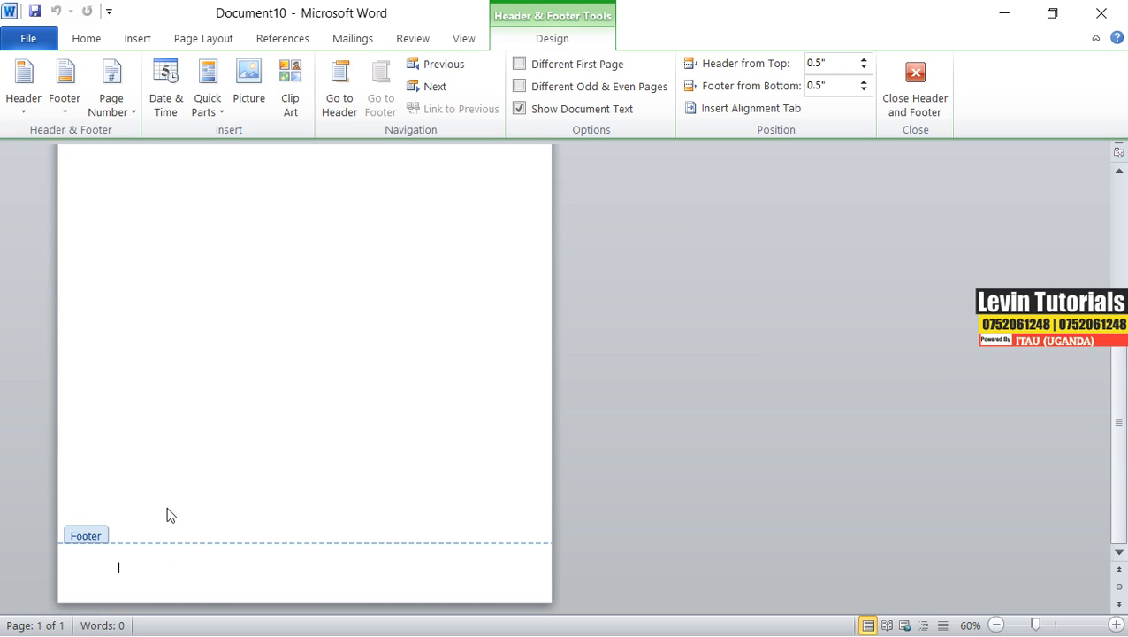
left_click(131, 115)
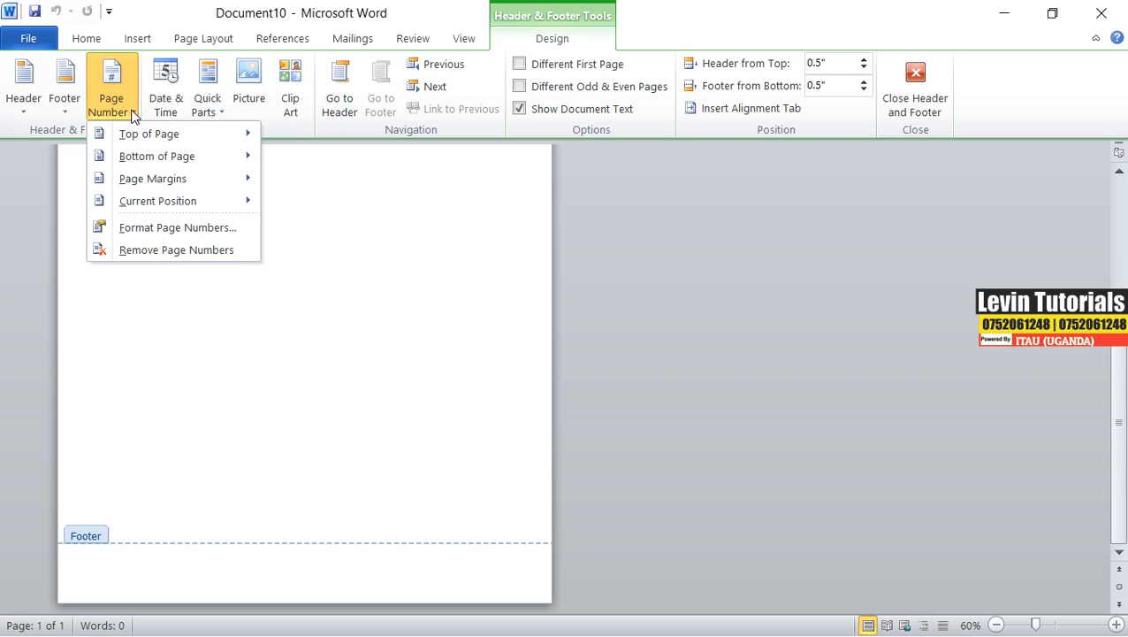
left_click(61, 117)
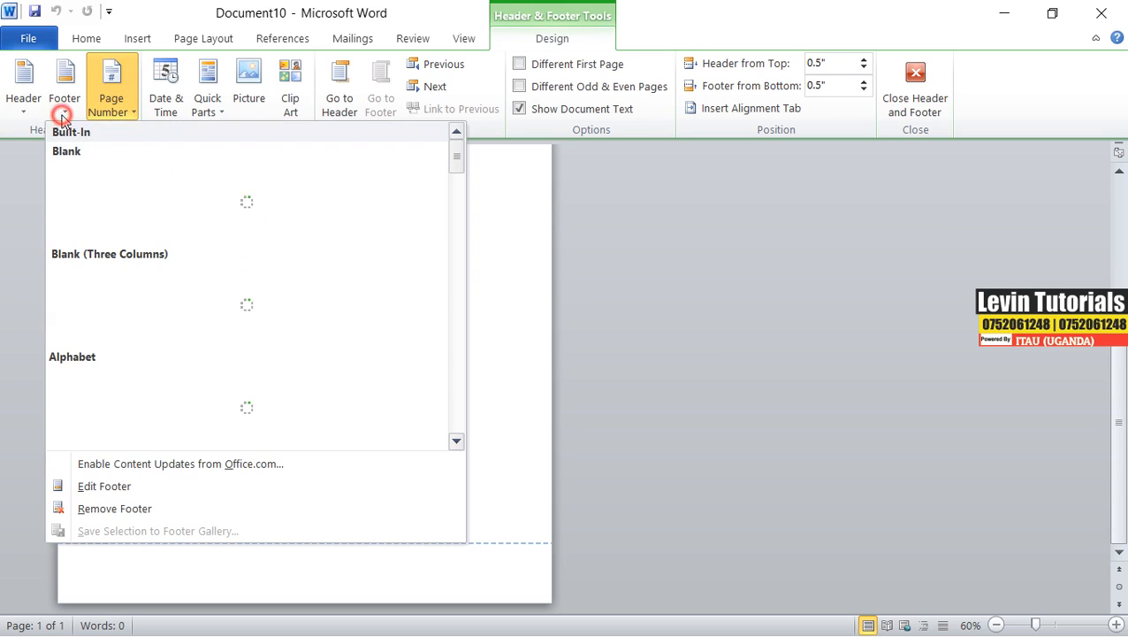
left_click_drag(456, 159, 456, 212)
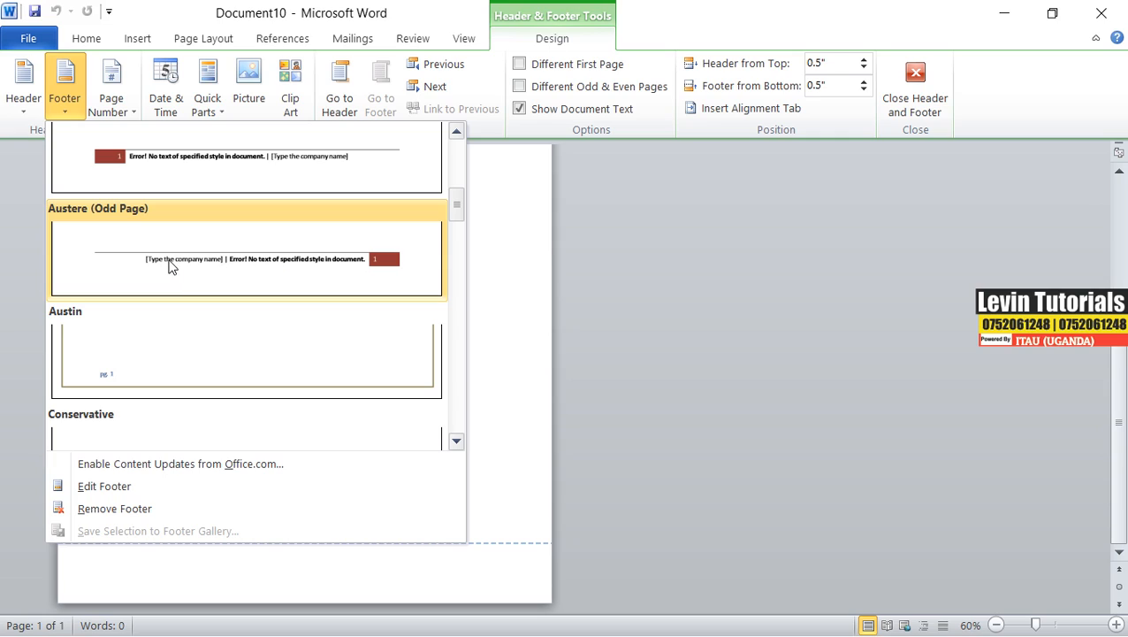
scroll(265, 270, "down", 3)
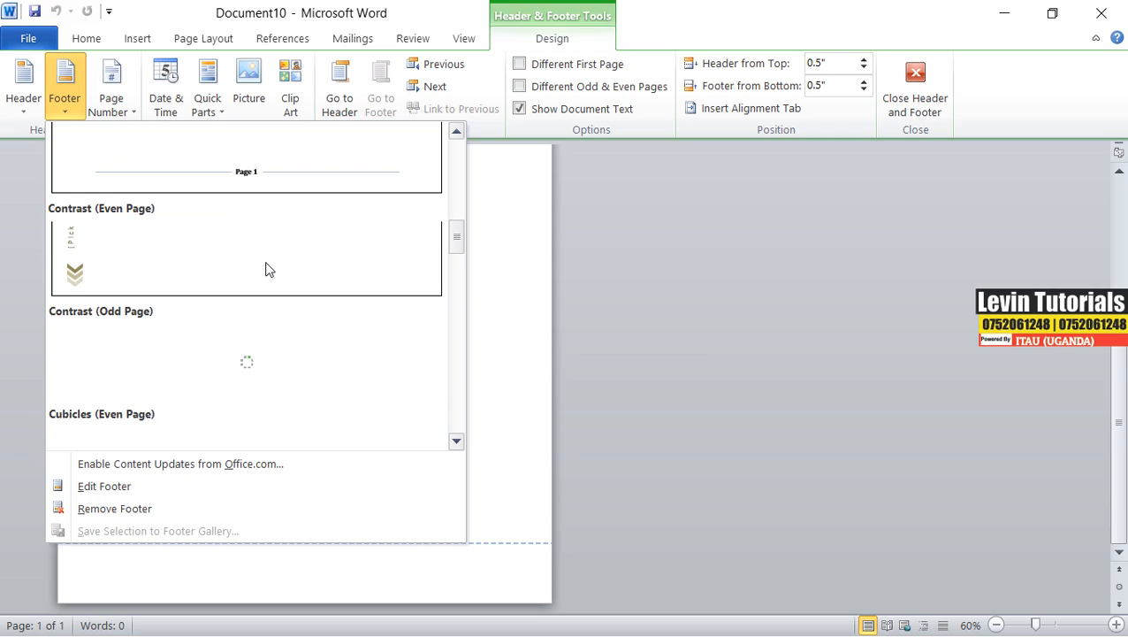
scroll(266, 270, "down", 3)
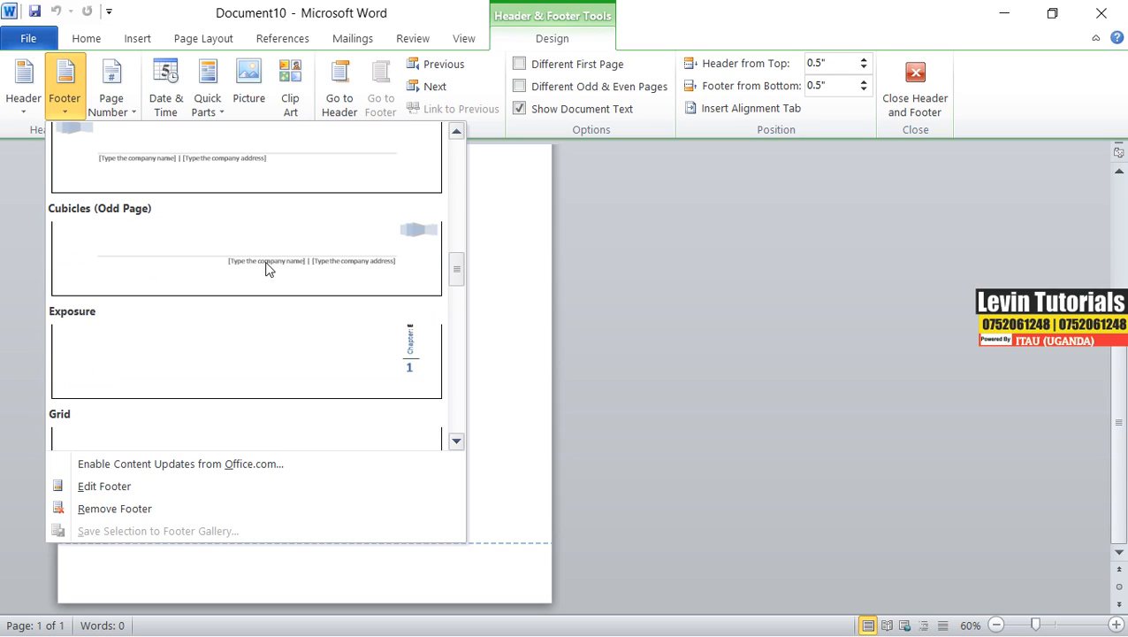
scroll(265, 270, "up", 3)
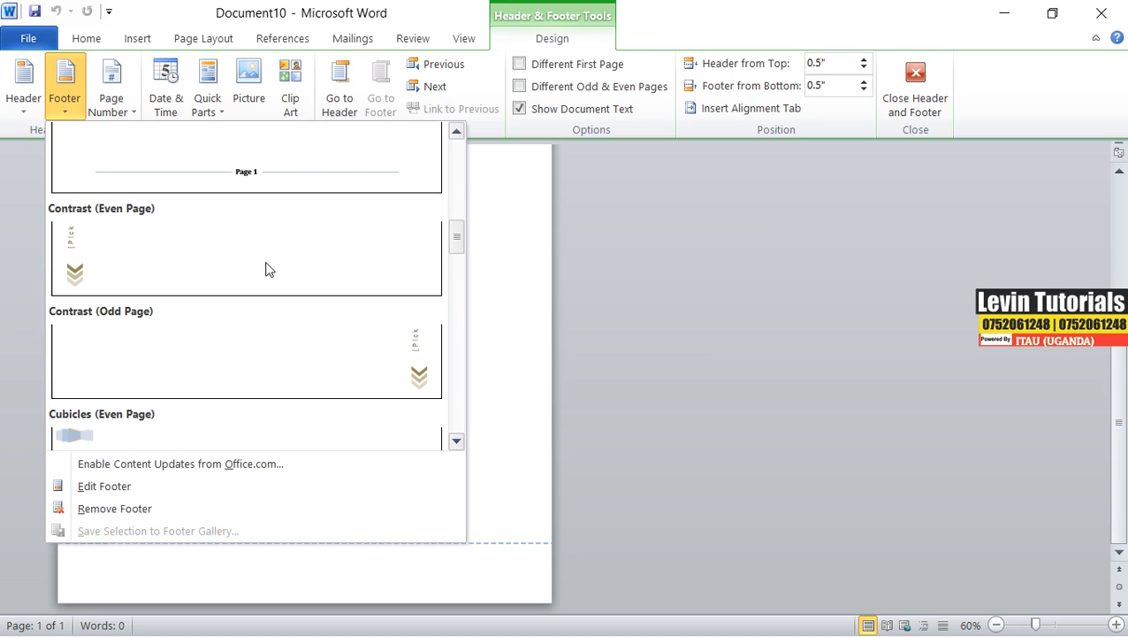
scroll(265, 270, "down", 6)
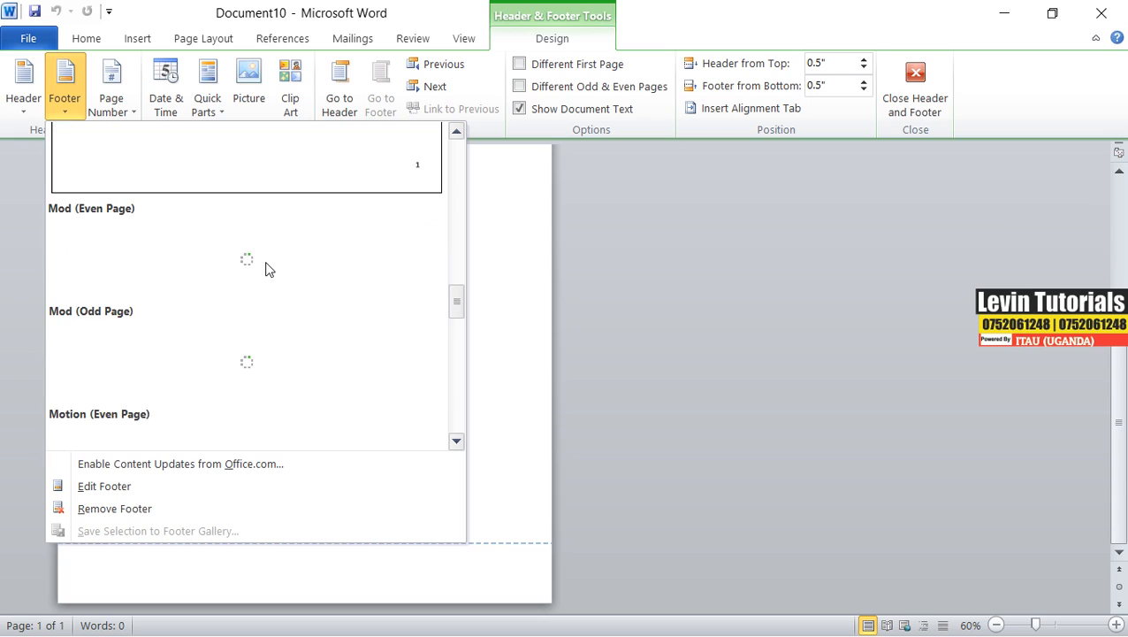
scroll(334, 377, "down", 6)
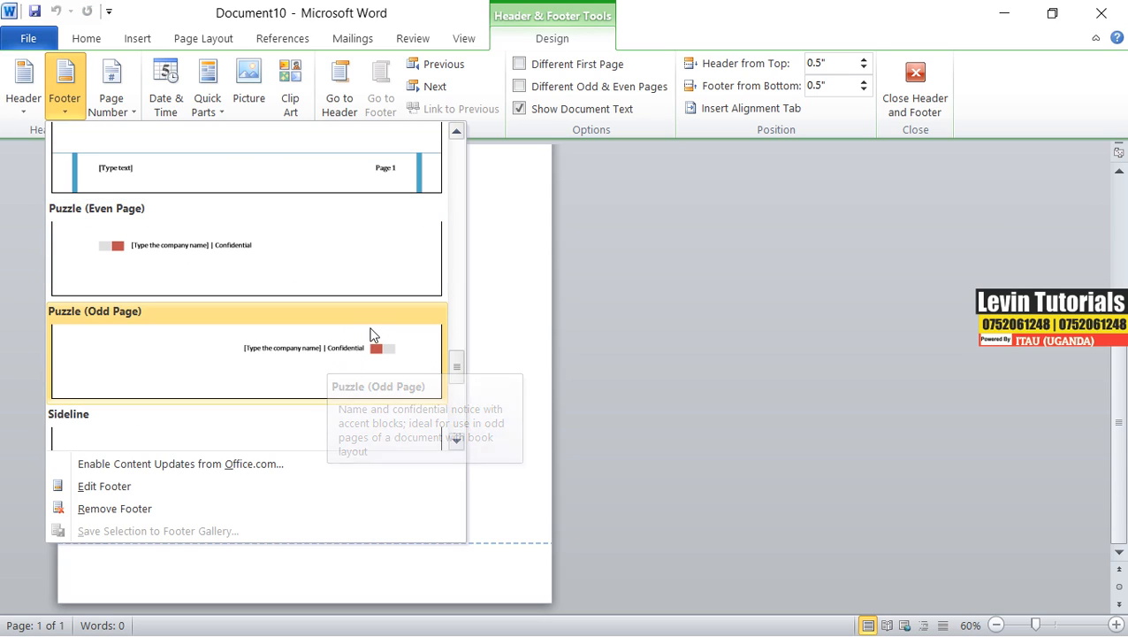
scroll(371, 335, "up", 15)
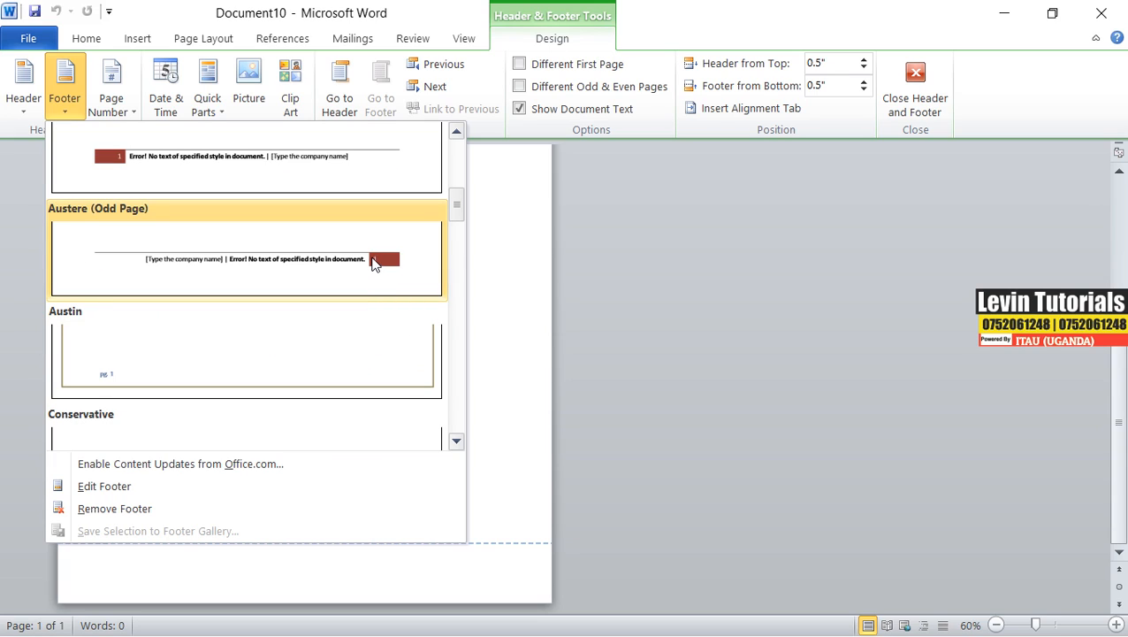
left_click(373, 262)
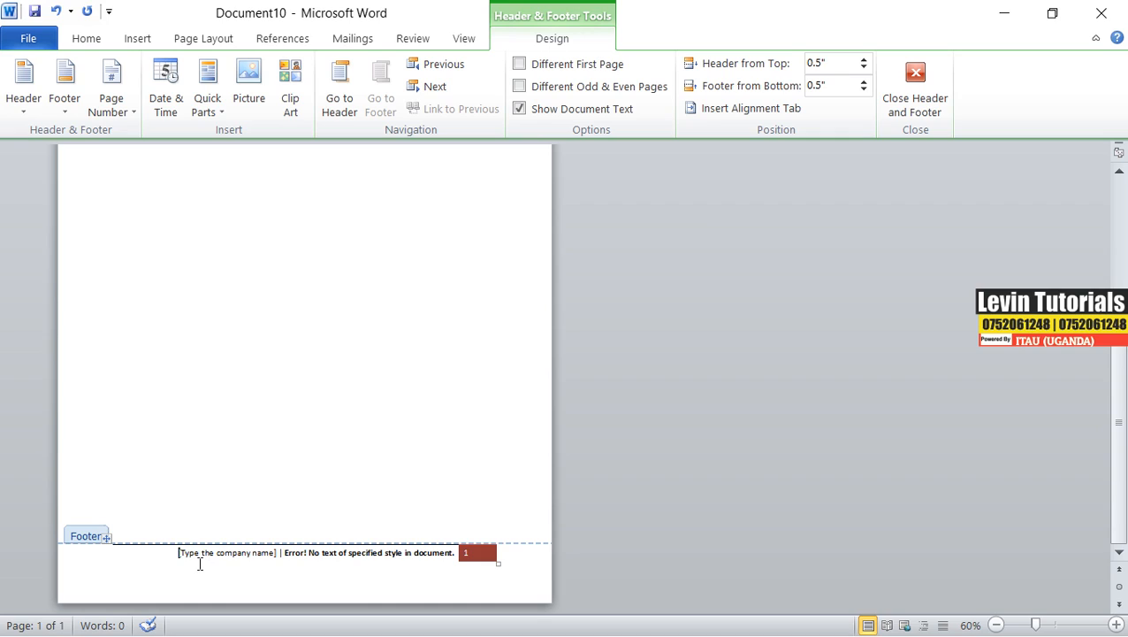
Delete the company name placeholder and error text from the footer, keeping the page number block, and return to the body.
left_click(229, 553)
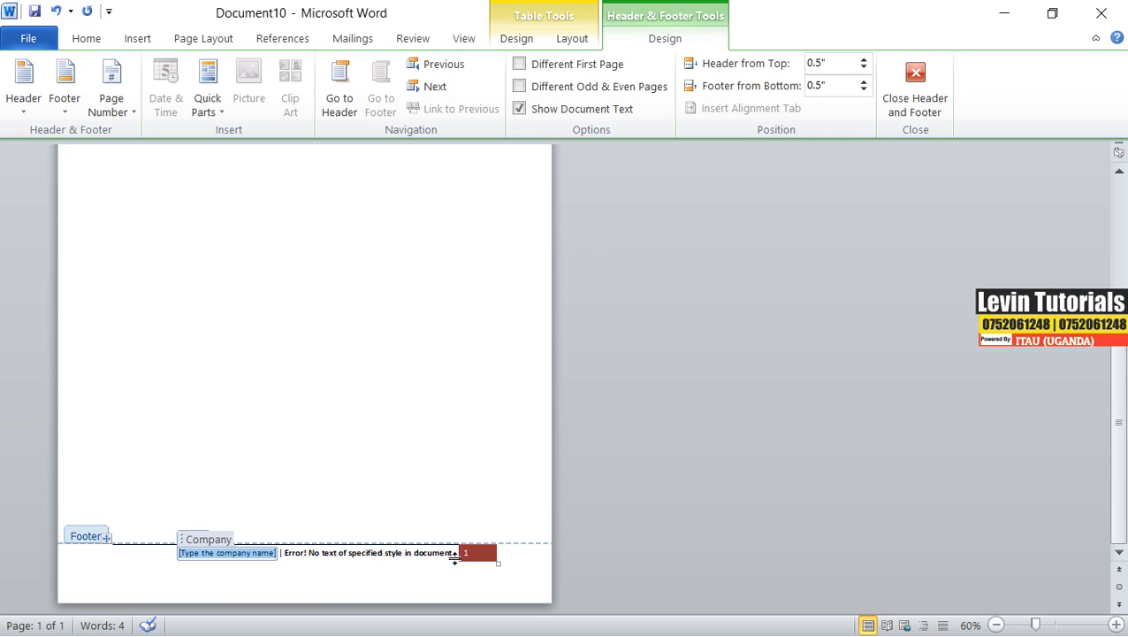
left_click_drag(456, 555, 187, 557)
key("Delete")
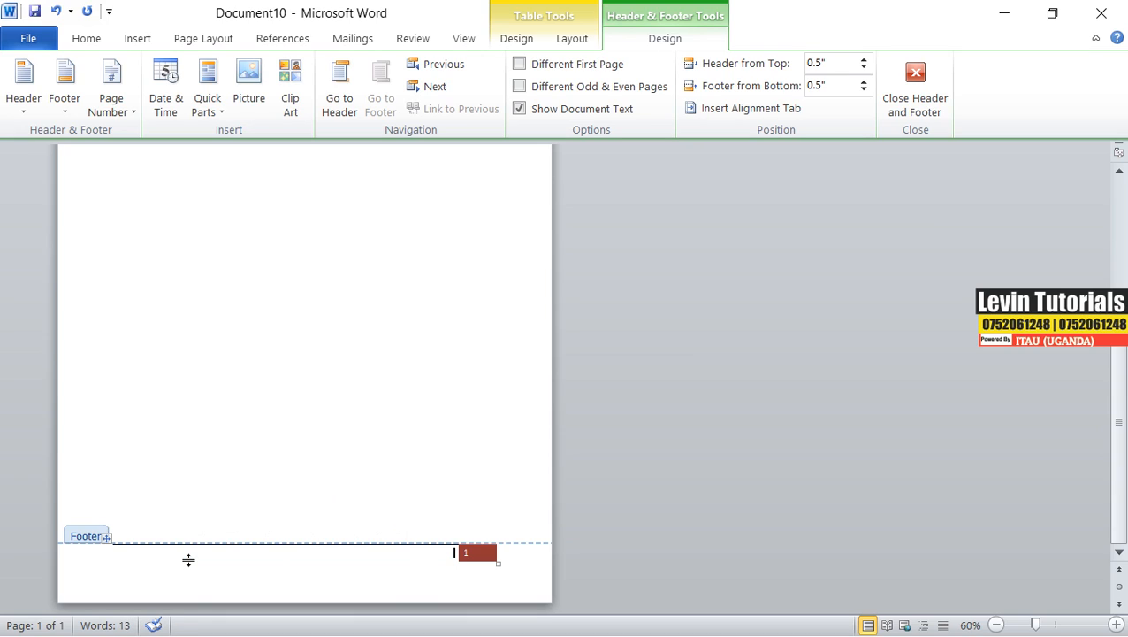
left_click(291, 320)
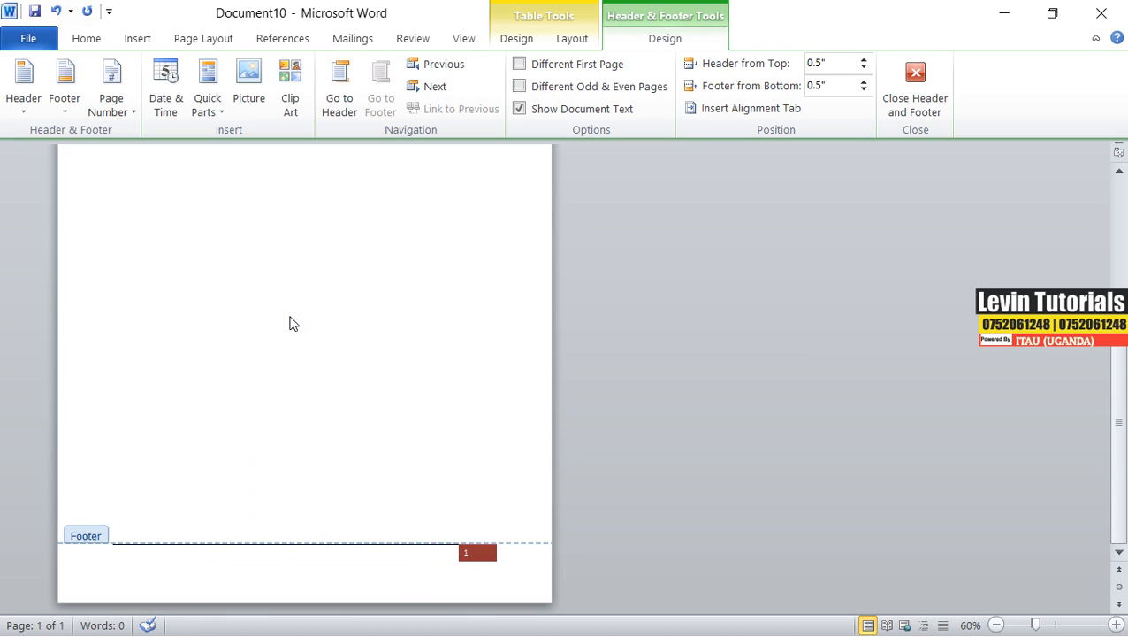
double_click(291, 320)
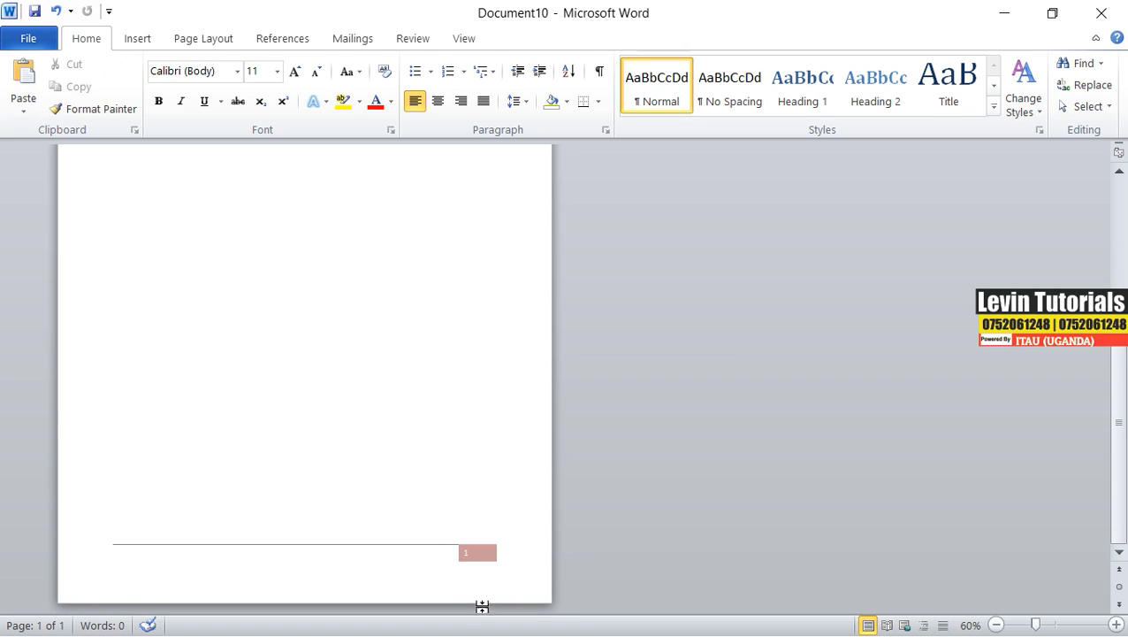
Insert two page breaks and check the footer's page numbers on the added pages.
left_click(141, 39)
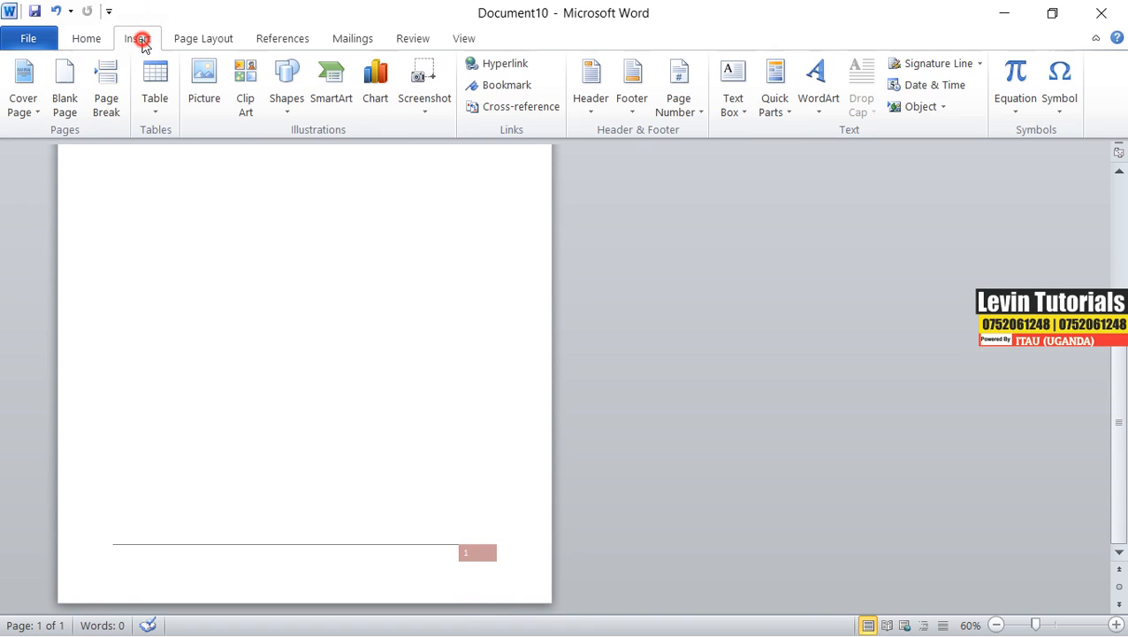
left_click(106, 104)
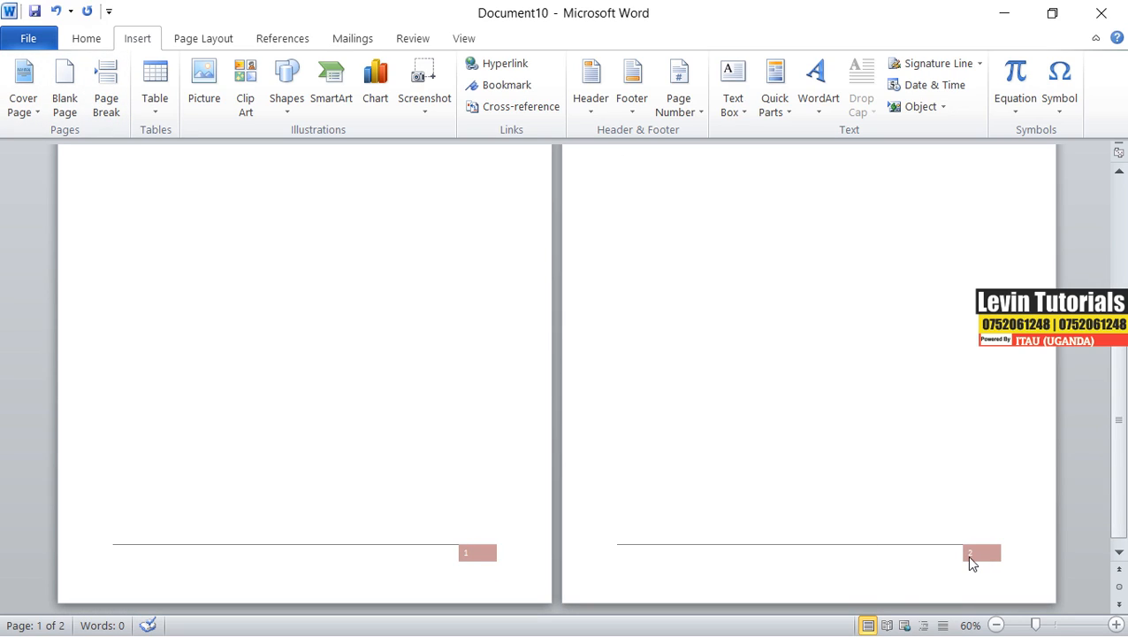
left_click(106, 101)
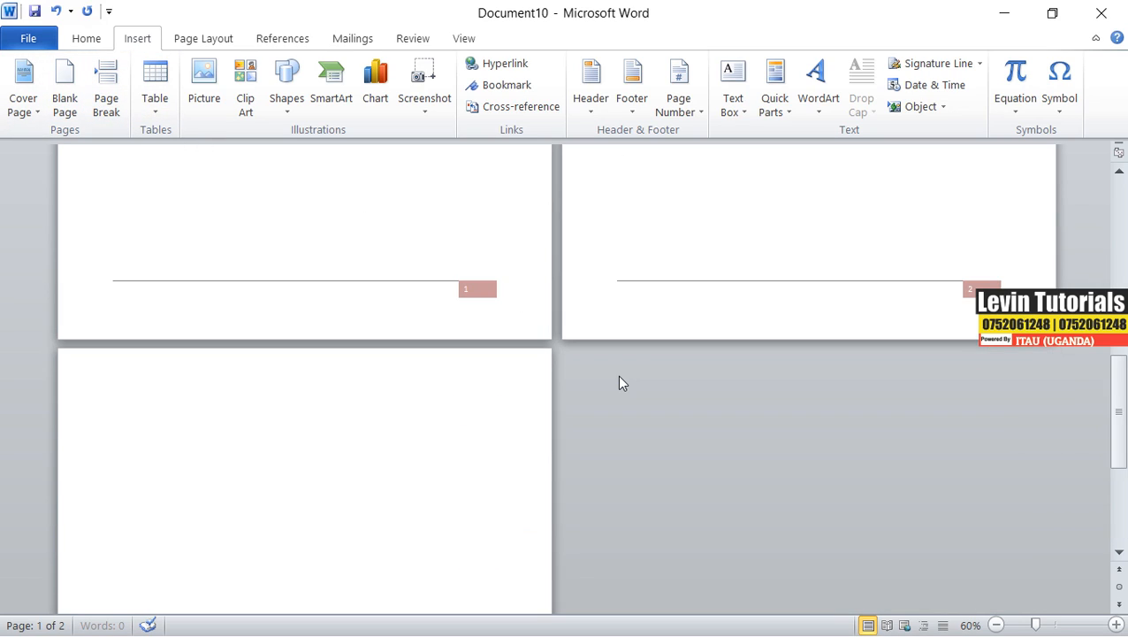
scroll(617, 380, "down", 5)
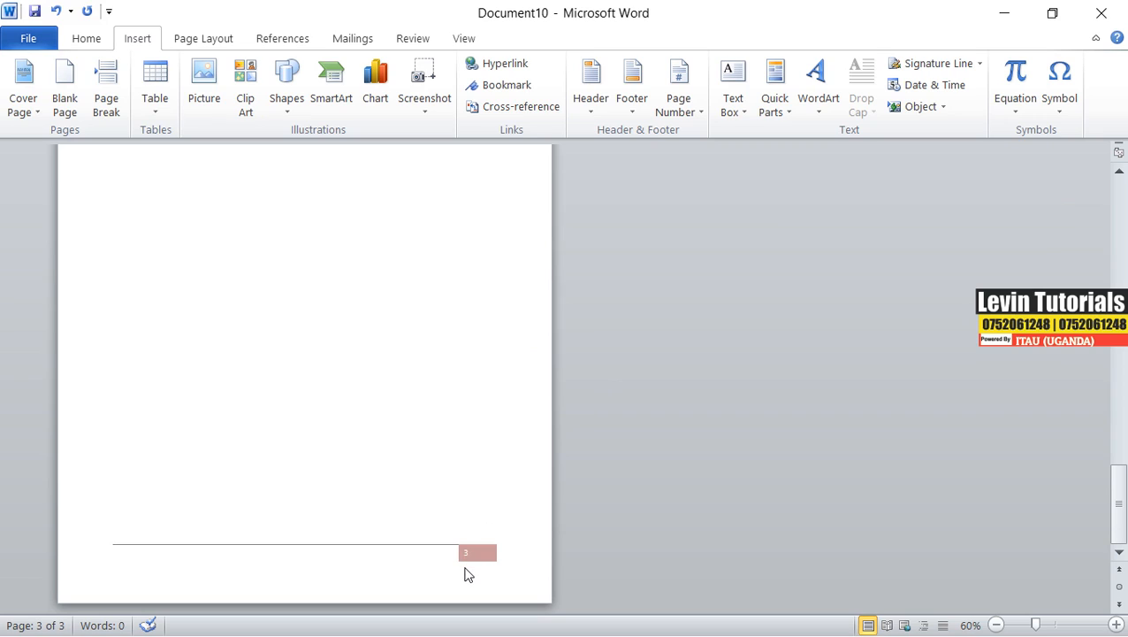
scroll(458, 378, "up", 5)
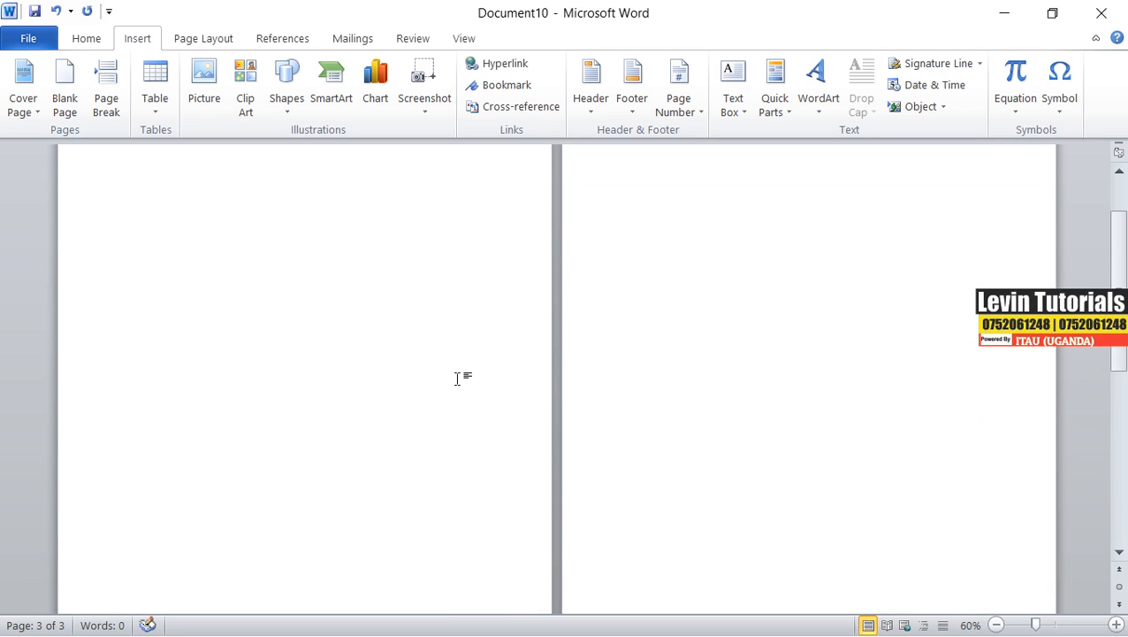
Enter "HEADER" as the header text on the first page, return to the body, and check the other pages.
scroll(458, 377, "up", 1)
double_click(258, 172)
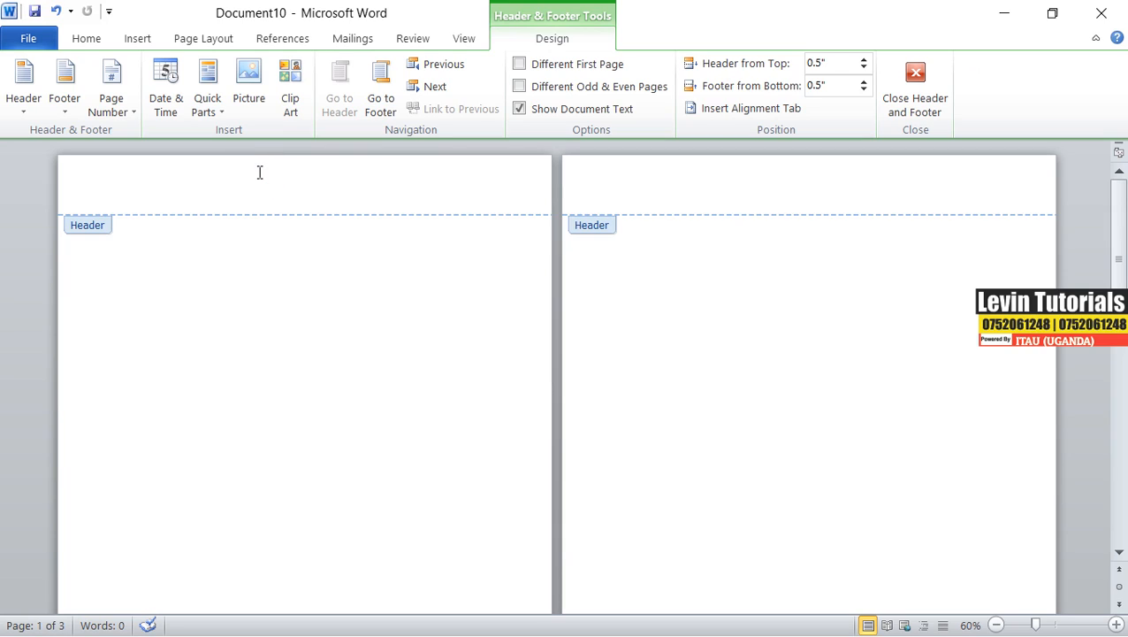
type("HEADER")
left_click(232, 256)
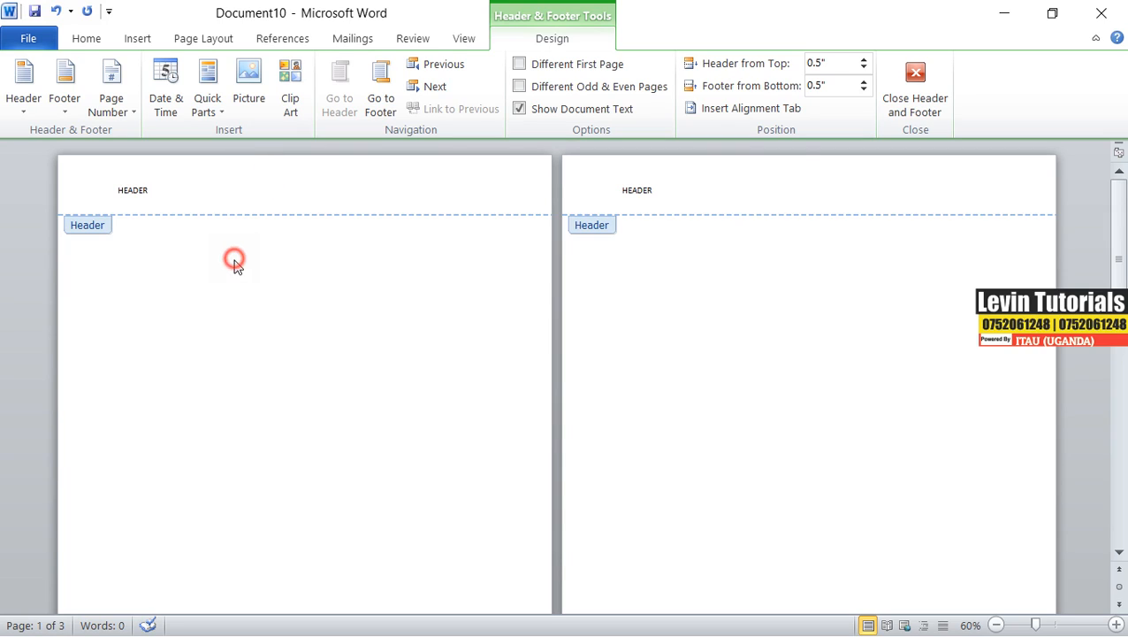
double_click(425, 291)
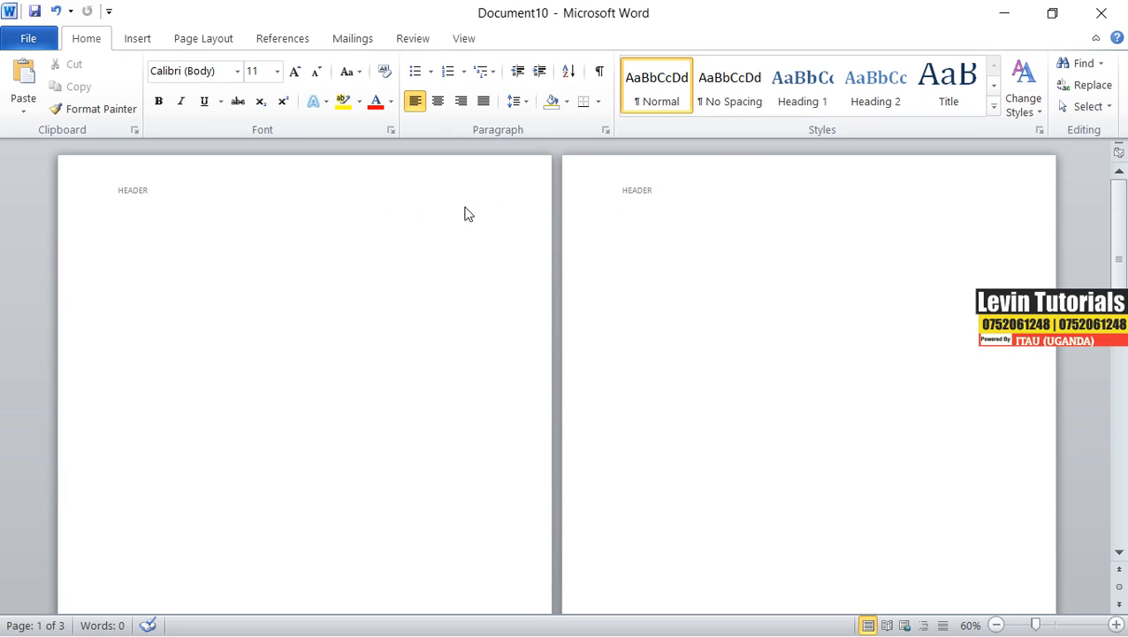
scroll(327, 214, "down", 5)
scroll(336, 291, "down", 2)
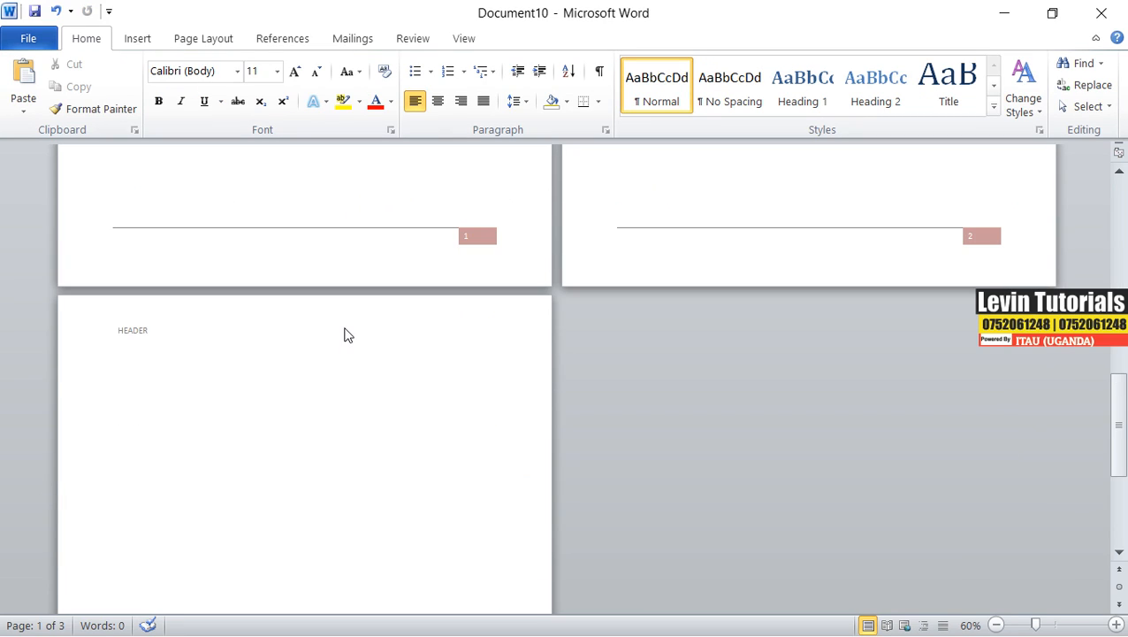
scroll(347, 334, "down", 2)
scroll(347, 319, "up", 6)
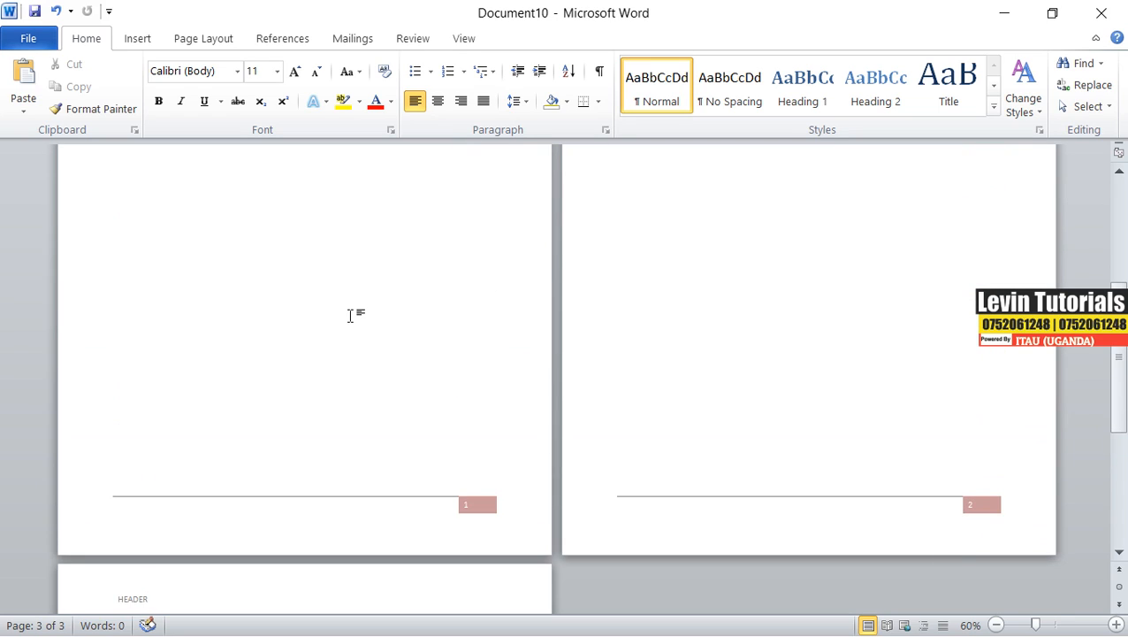
Draw a horizontal line about 7.36" long under the header text and a circle about 0.42" wide above its right end.
double_click(226, 183)
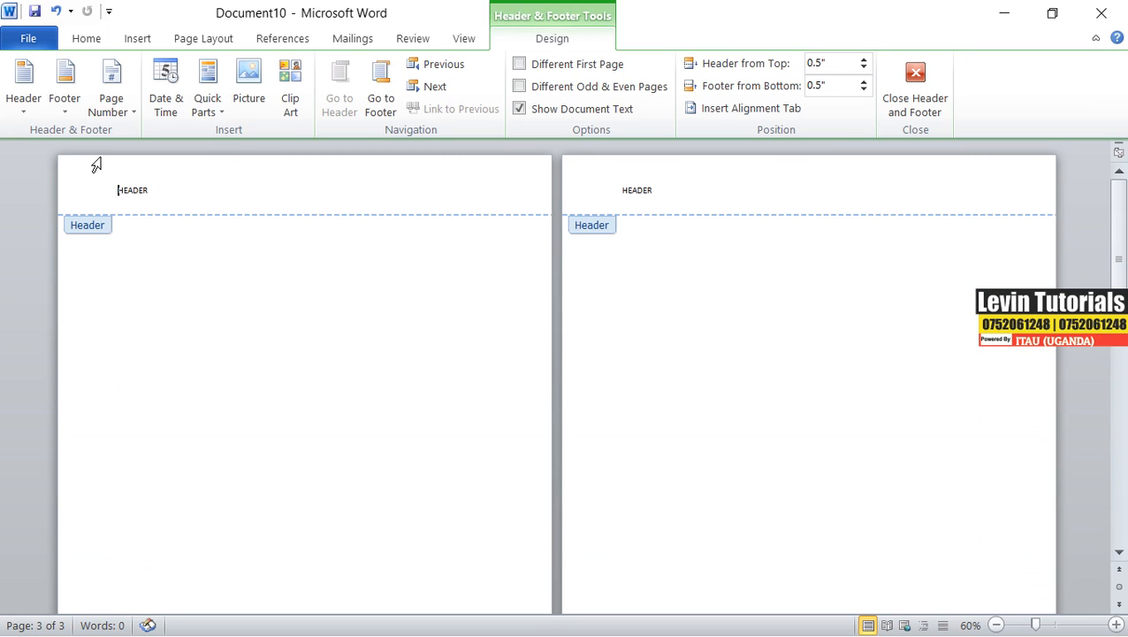
left_click(138, 40)
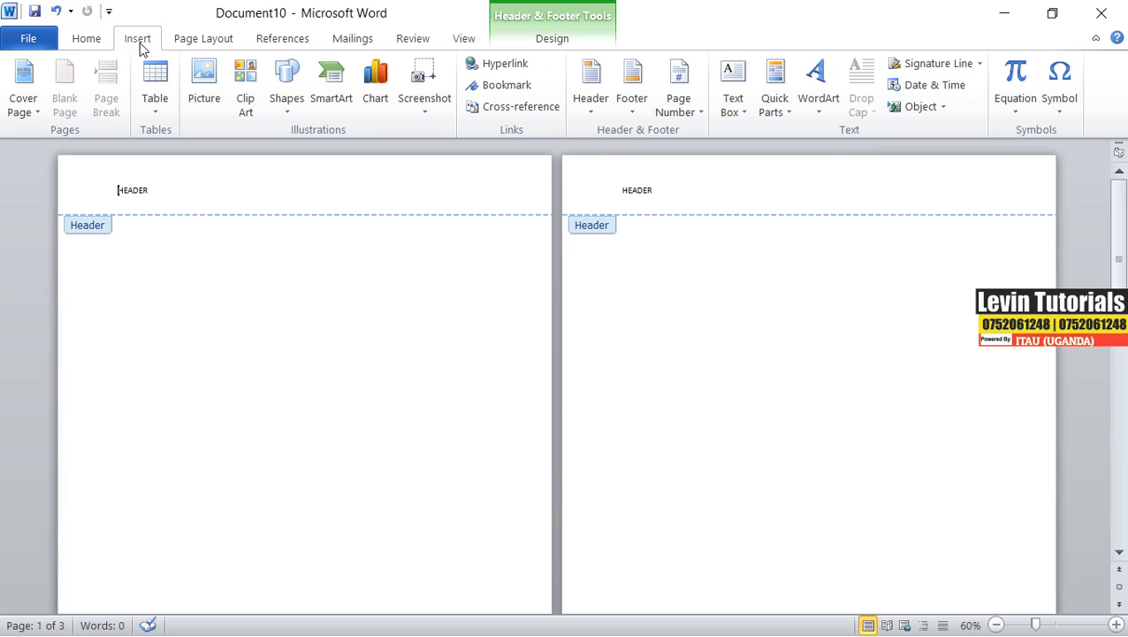
left_click(284, 110)
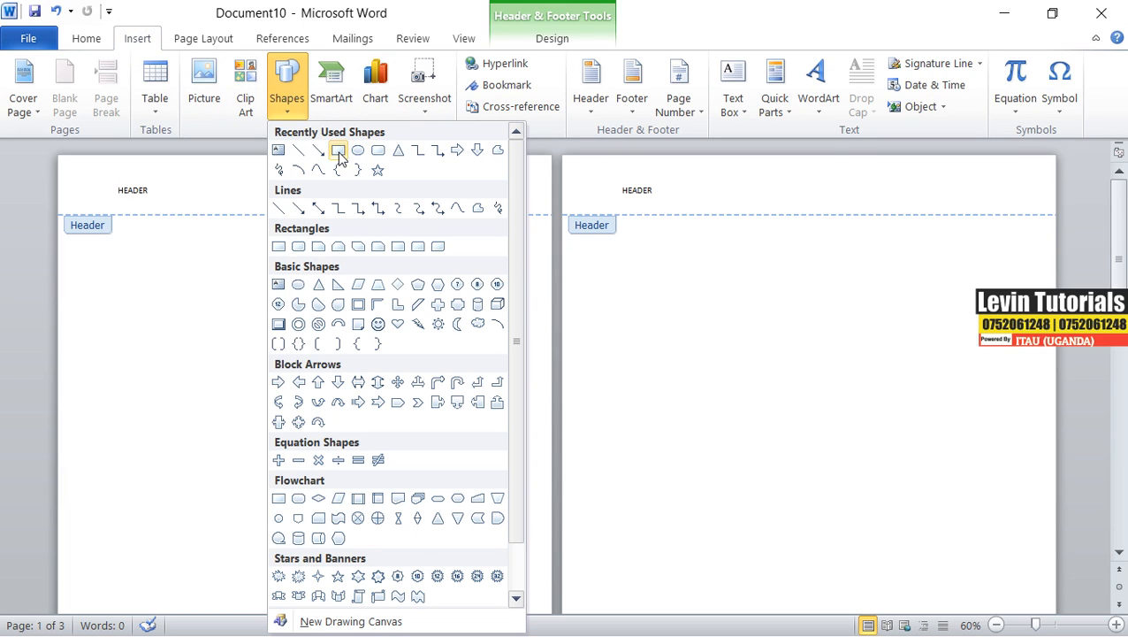
left_click(304, 153)
left_click_drag(88, 201, 526, 200)
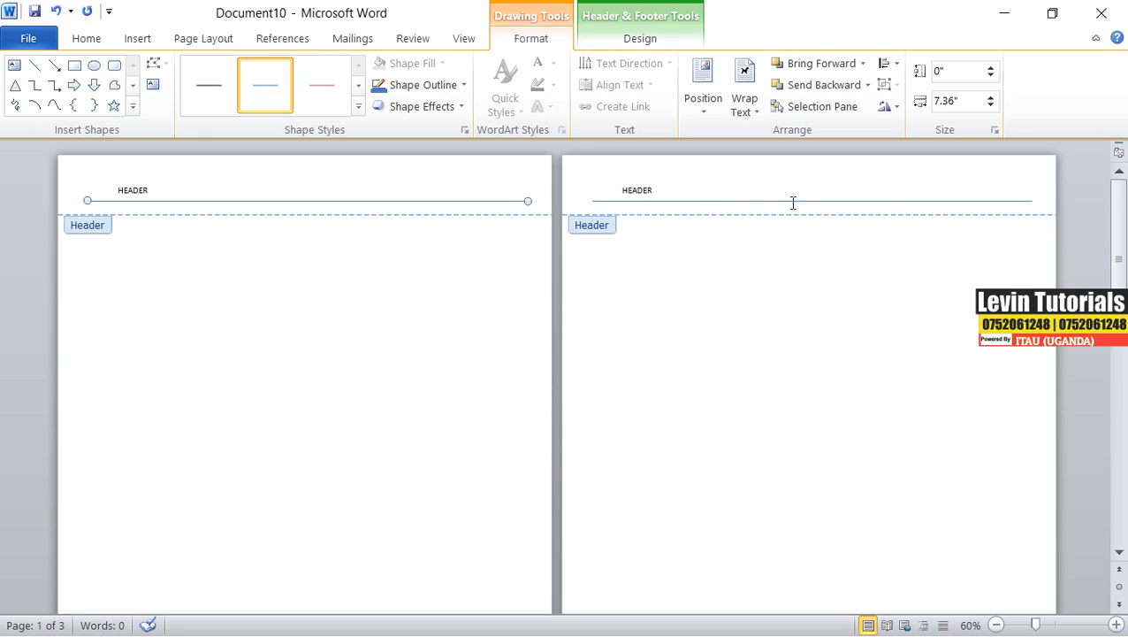
left_click(94, 65)
left_click_drag(428, 171, 504, 195)
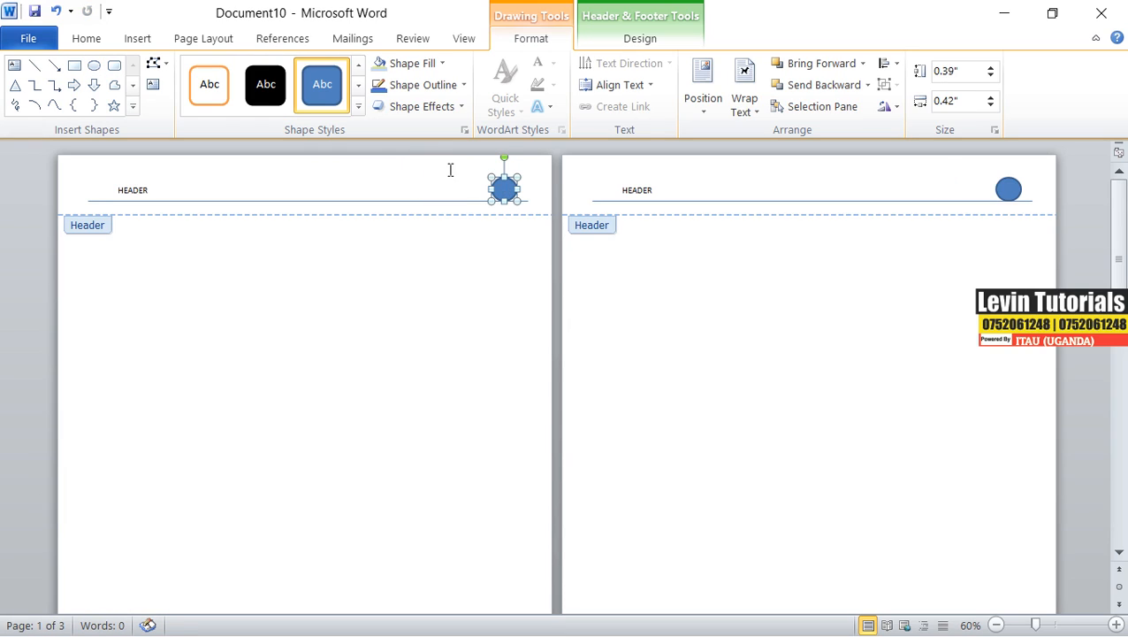
Draw a right block arrow about 0.57" long and 0.18" high overlapping the circle and give it the black shape style.
left_click(73, 85)
left_click_drag(504, 189, 468, 200)
left_click(253, 99)
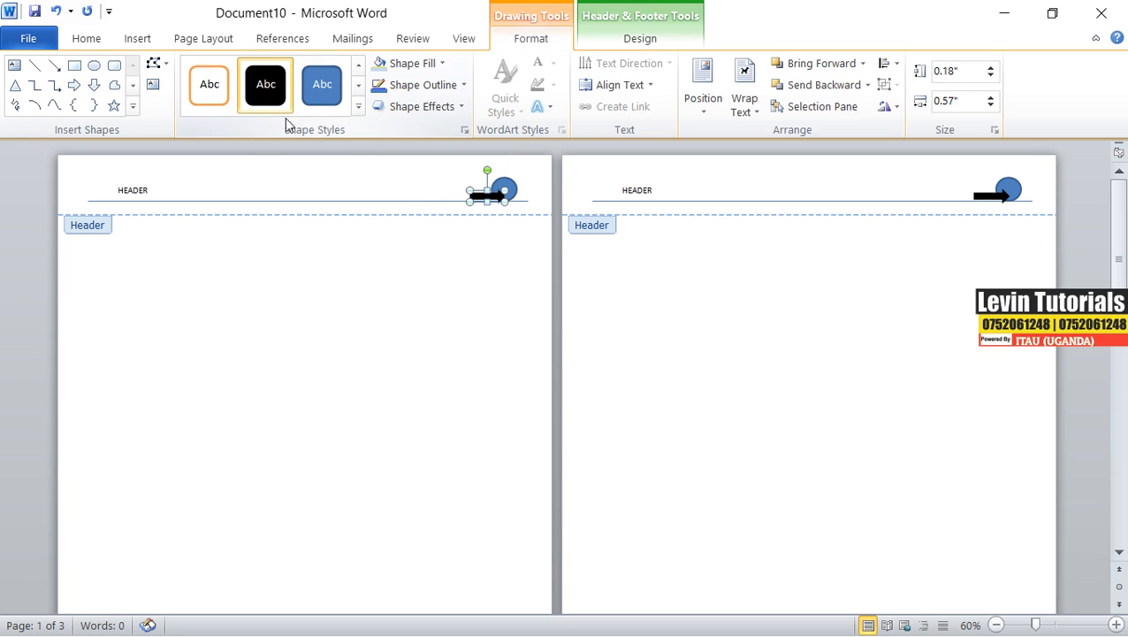
left_click(740, 309)
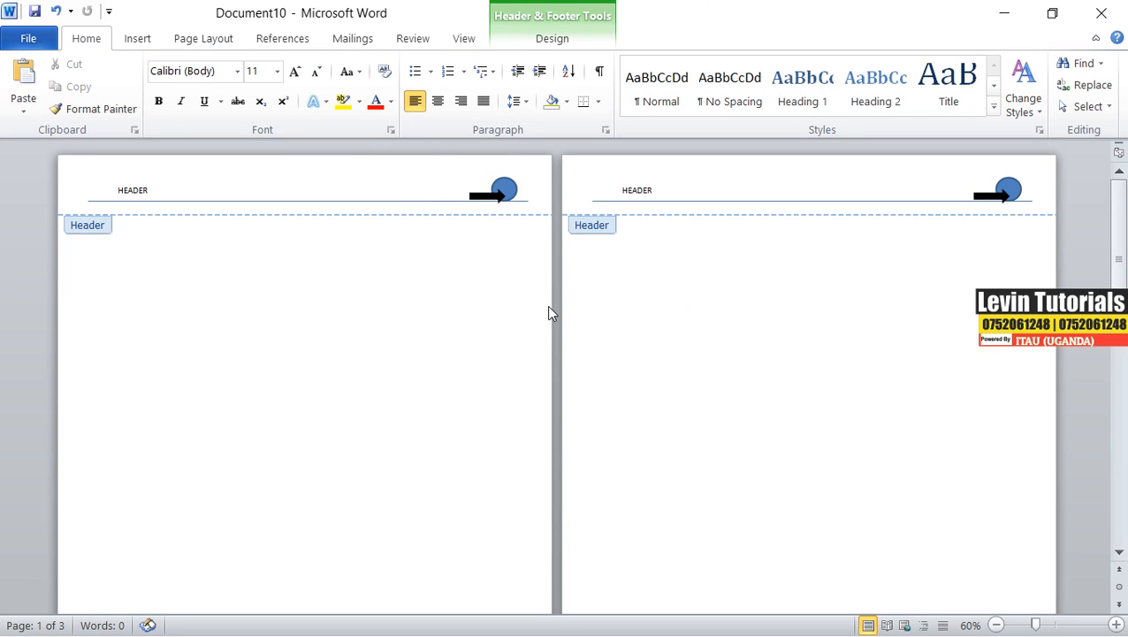
Place the cursor in the footer line below the page number and search the clip art for "COMPUTER".
scroll(546, 305, "down", 5)
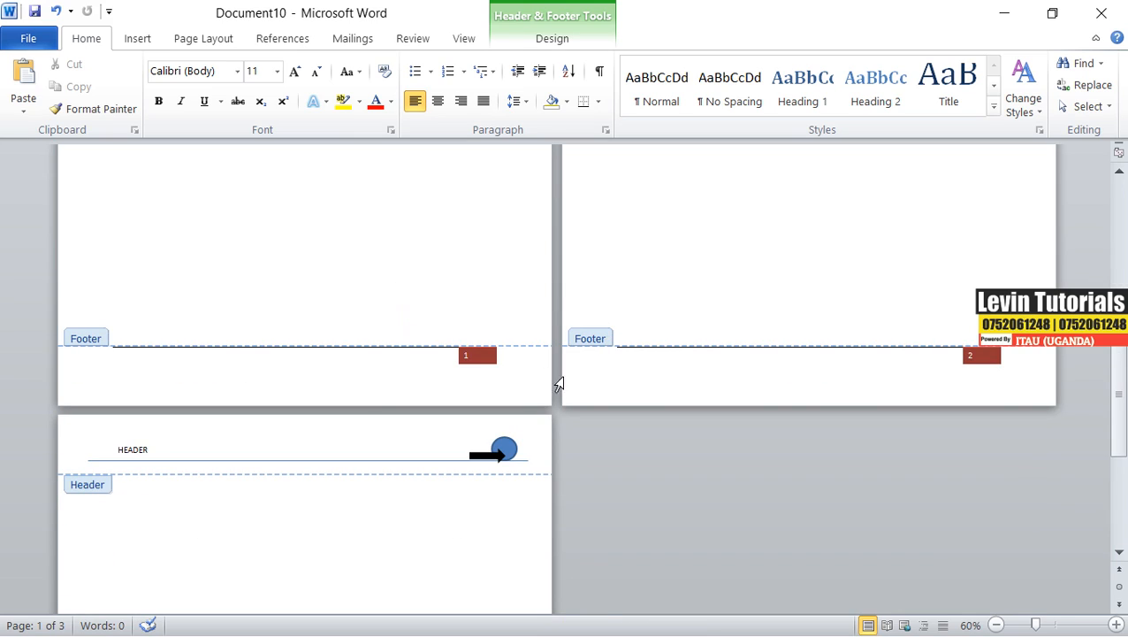
left_click(391, 373)
left_click(133, 39)
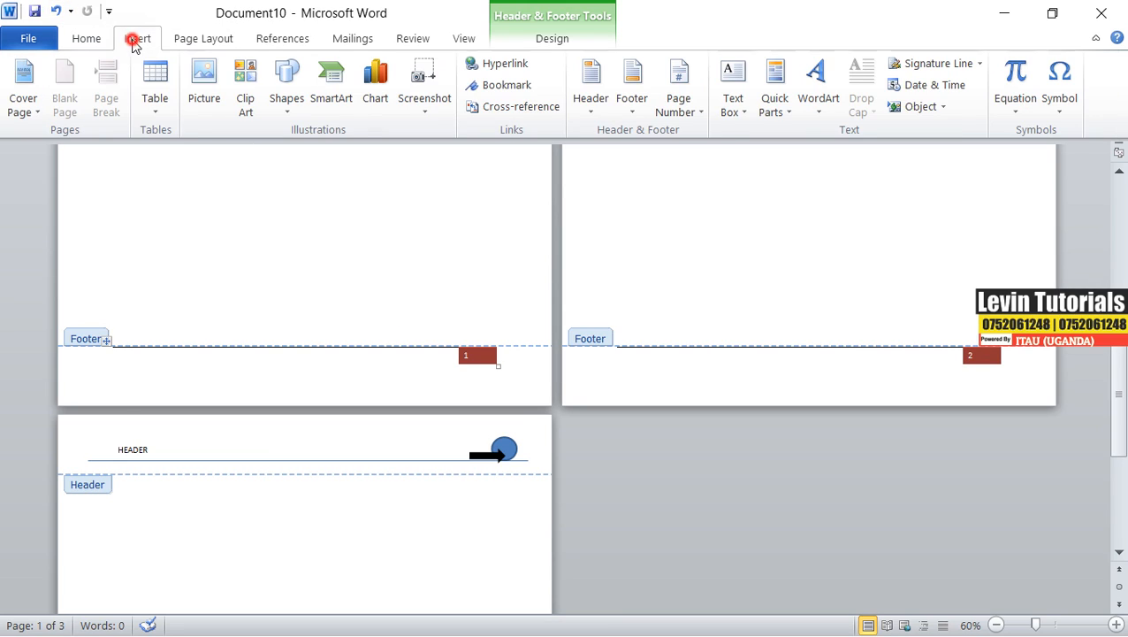
left_click(254, 119)
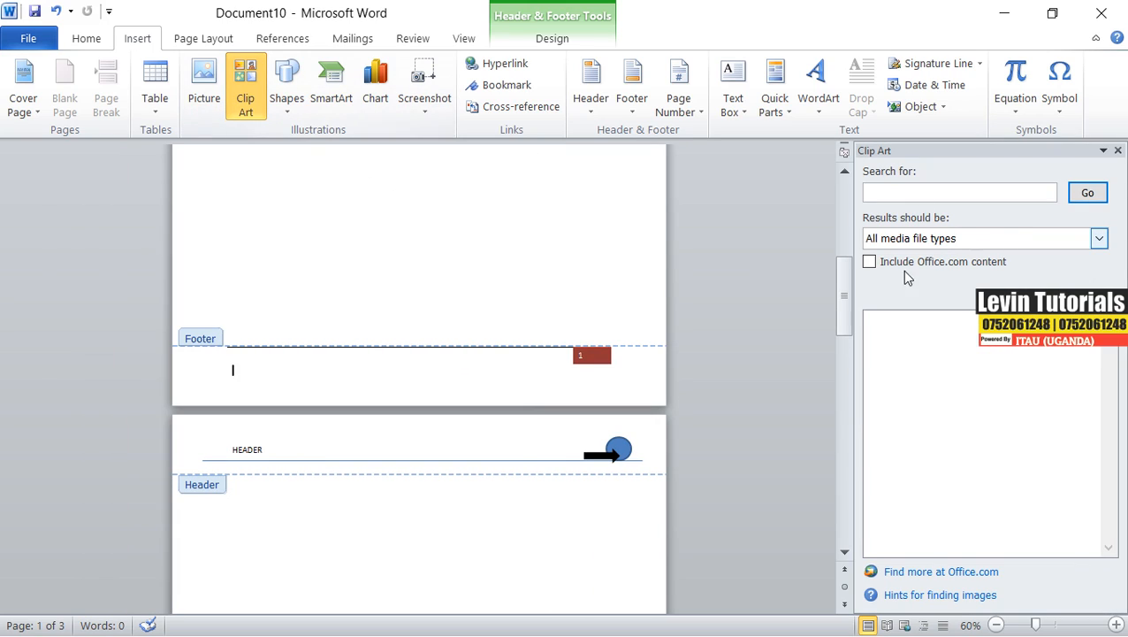
left_click(1088, 192)
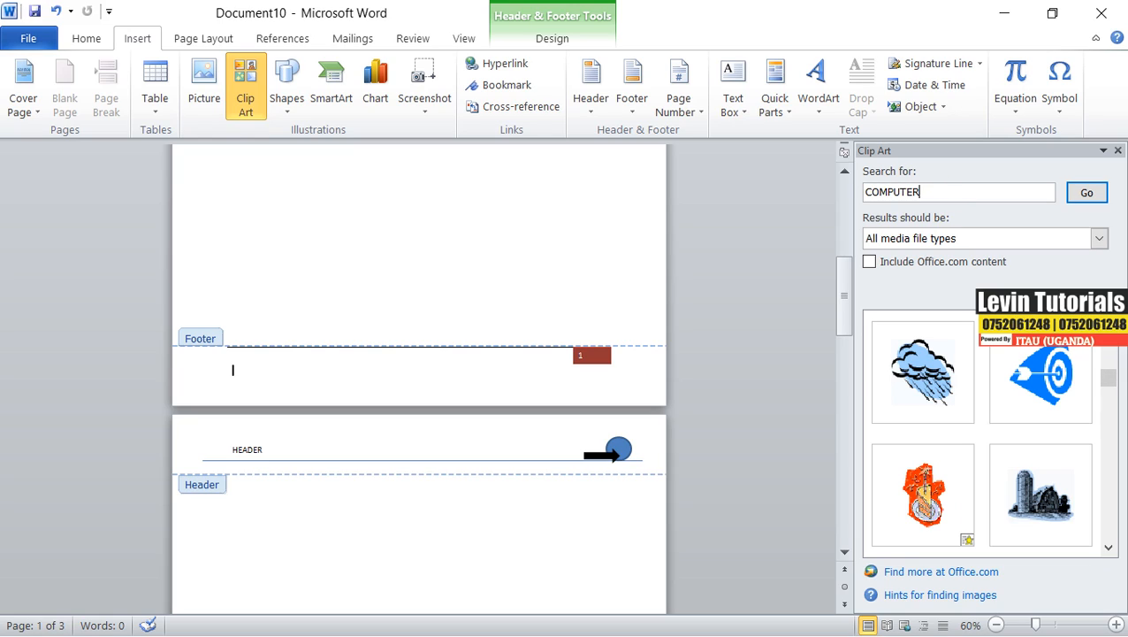
left_click(1096, 190)
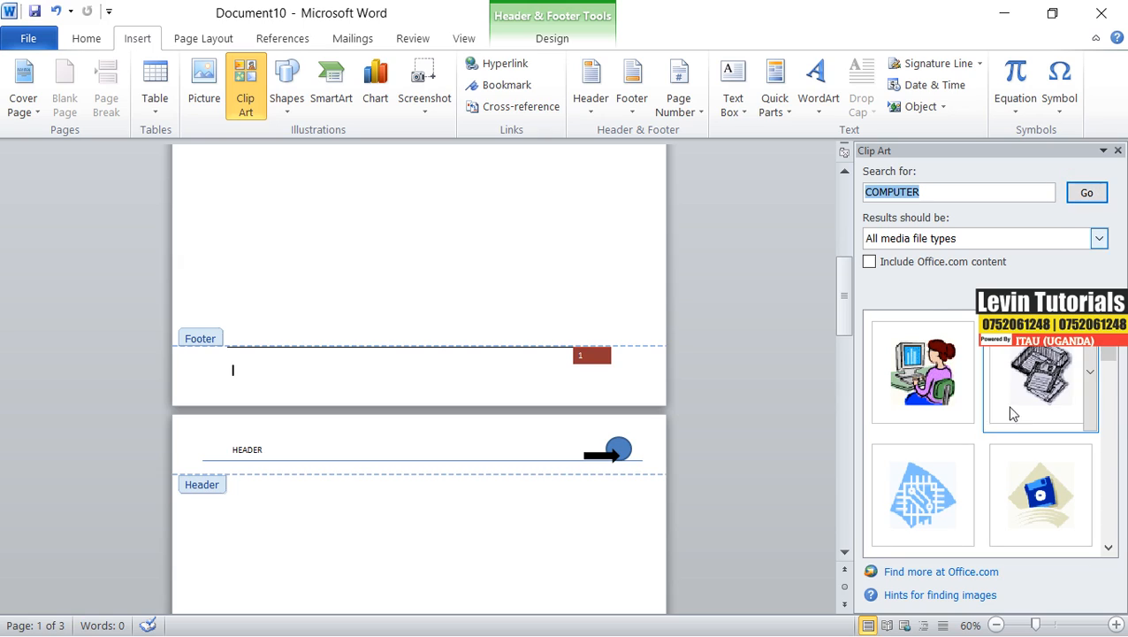